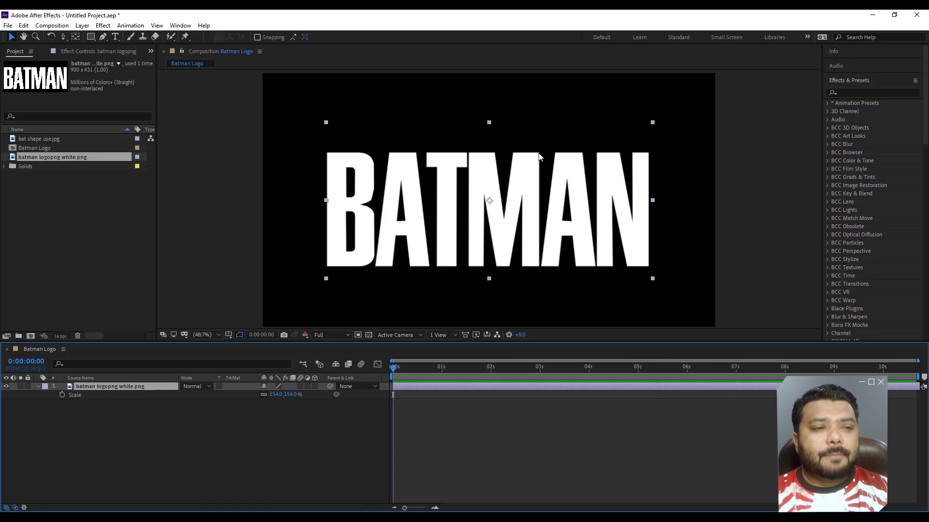
# Step: Auto-trace the BATMAN logo layer, keeping the default Alpha channel settings
pyautogui.click(83, 25)
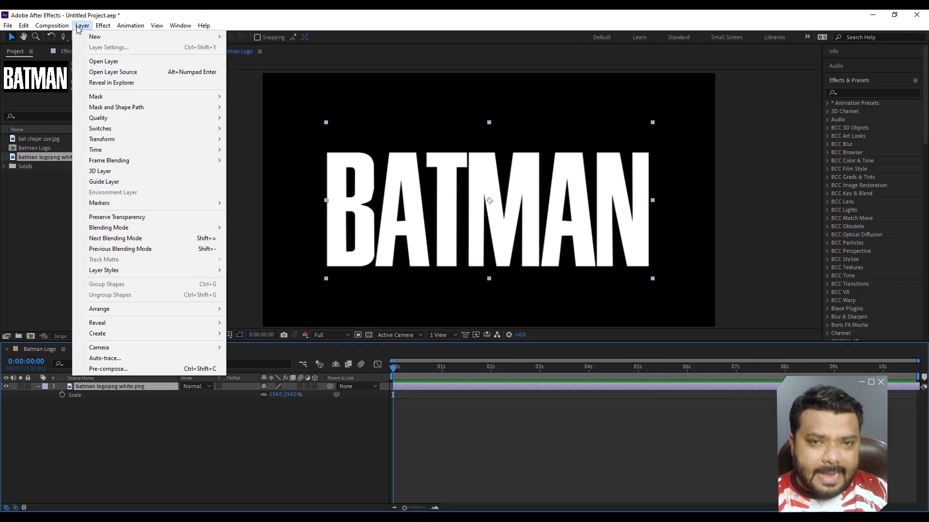
pyautogui.click(125, 358)
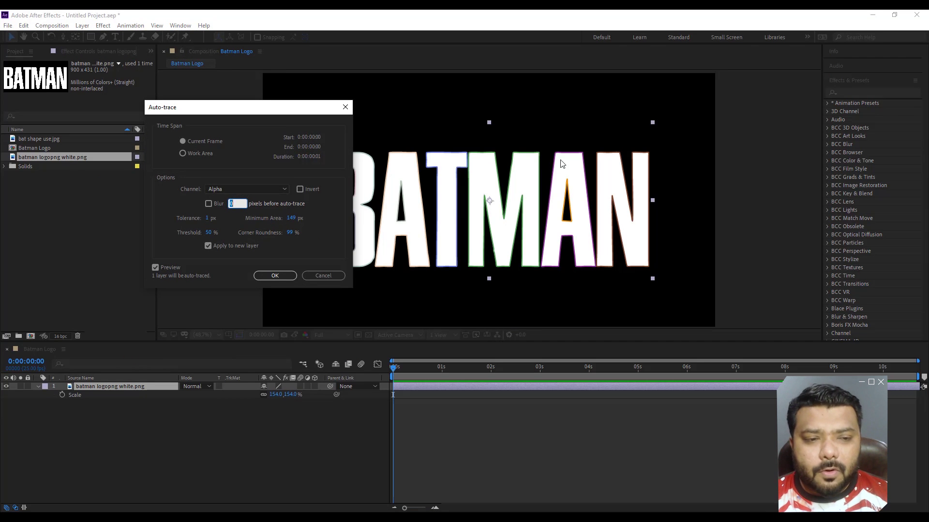
pyautogui.click(276, 278)
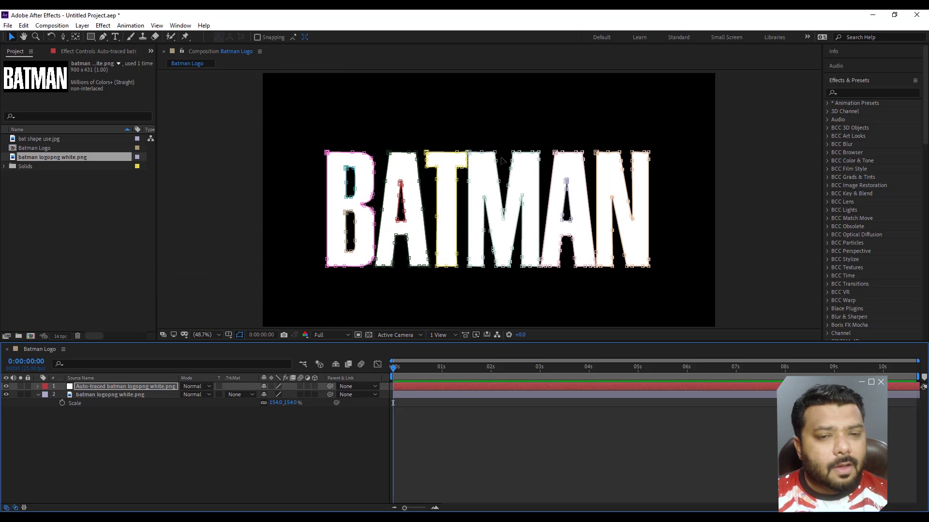
# Step: Check the traced layer's letter masks, Masks 1–7, then collapse the layer
pyautogui.click(129, 388)
pyautogui.press('m')
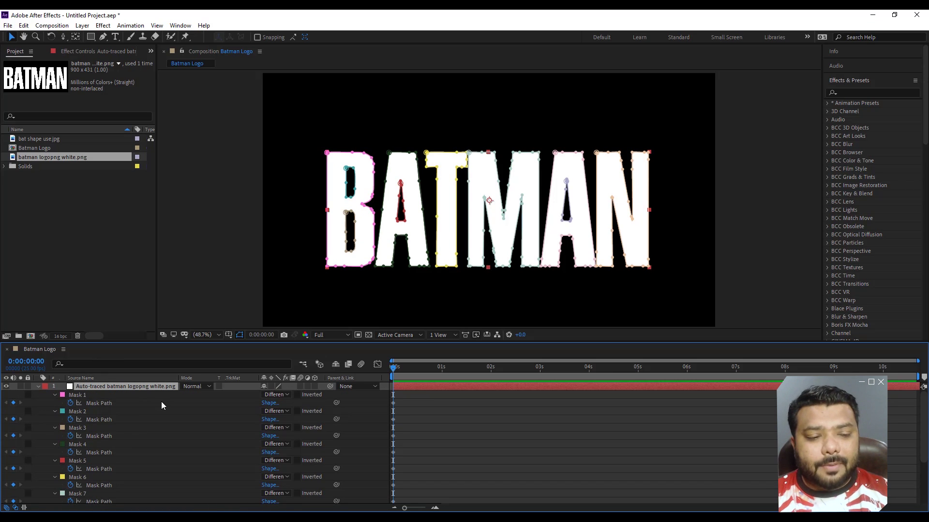
pyautogui.click(39, 387)
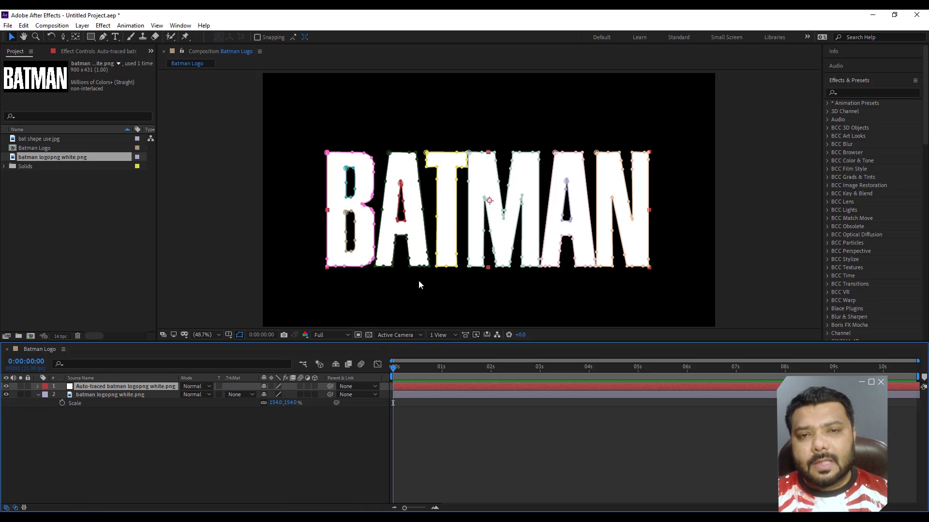
pyautogui.click(83, 26)
# Step: Add a new camera layer using the 50mm lens preset
pyautogui.moveTo(119, 34)
pyautogui.click(277, 70)
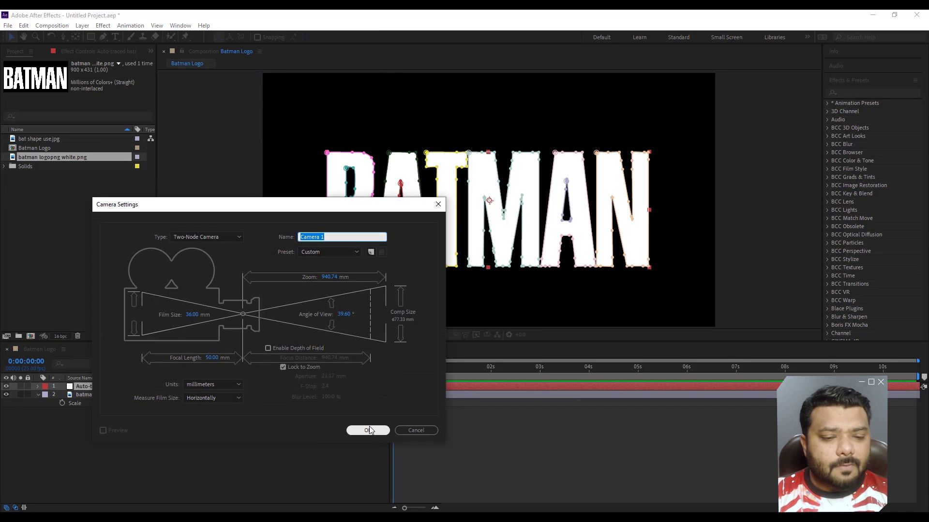
pyautogui.click(333, 252)
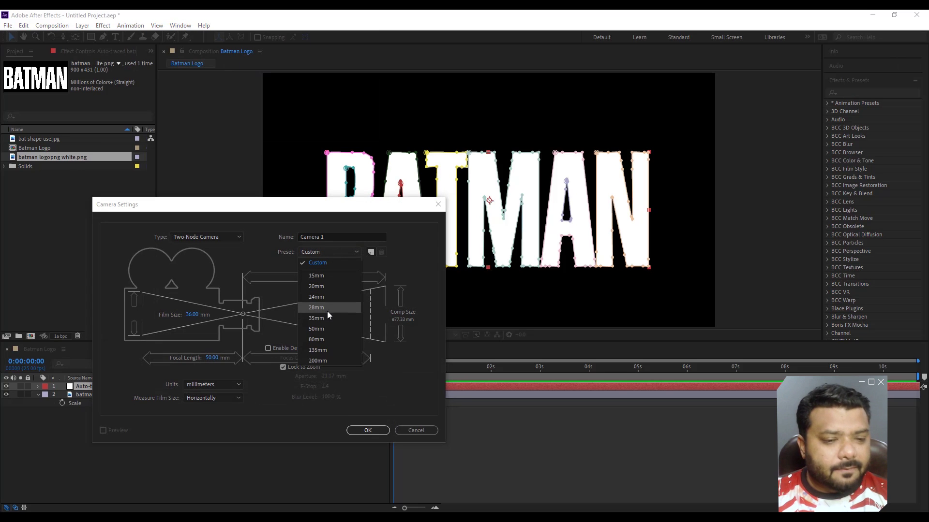
pyautogui.click(319, 329)
pyautogui.click(362, 430)
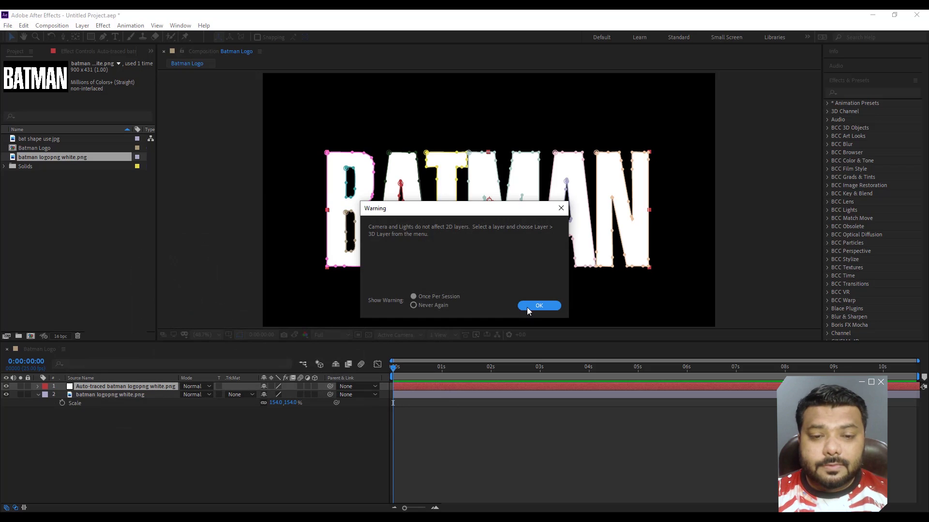
# Step: Dismiss the 2D layer warning and turn on 3D for both logo layers
pyautogui.click(527, 307)
pyautogui.click(315, 395)
pyautogui.click(314, 403)
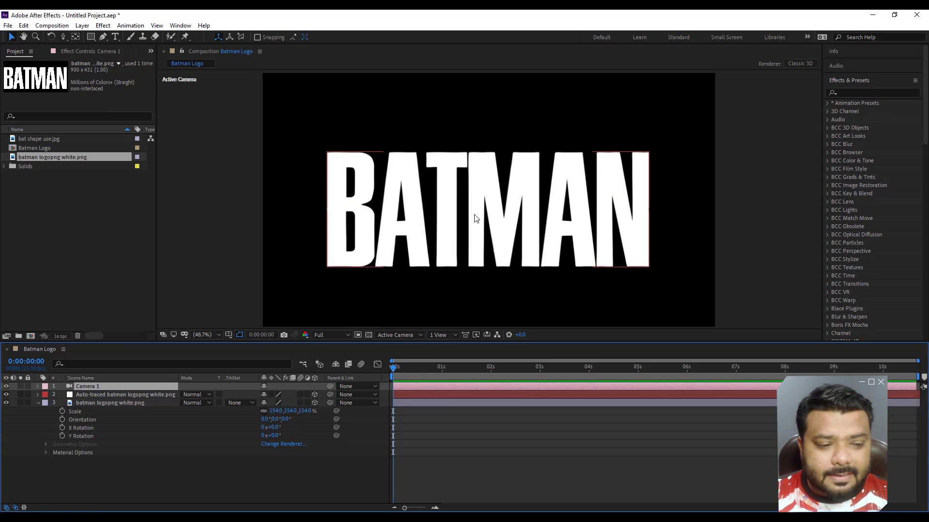
# Step: Keyframe Camera 1's Point of Interest and Position, dollying in close on the letters at 0s
pyautogui.click(38, 387)
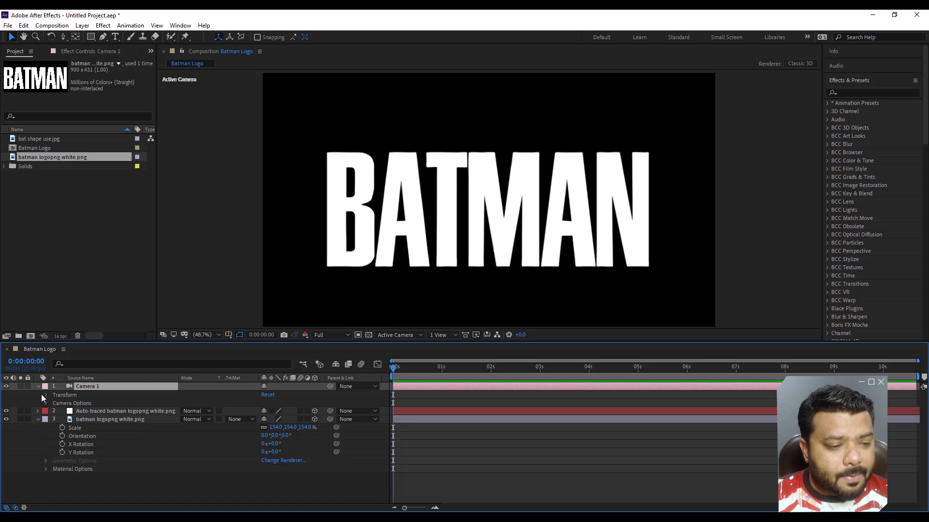
pyautogui.click(47, 395)
pyautogui.click(62, 403)
pyautogui.click(62, 412)
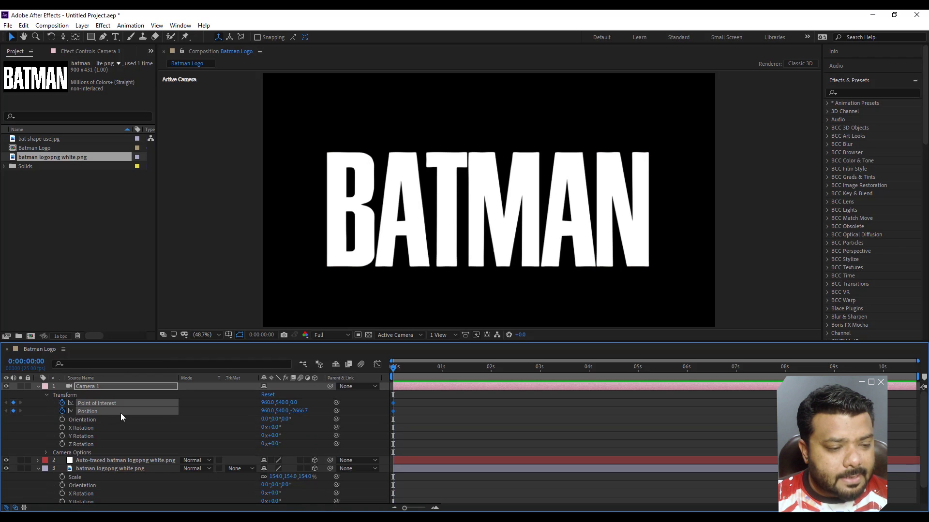
pyautogui.press('c')
pyautogui.moveTo(485, 216)
pyautogui.mouseDown()
pyautogui.moveTo(492, 82)
pyautogui.moveTo(440, 378)
pyautogui.mouseUp()
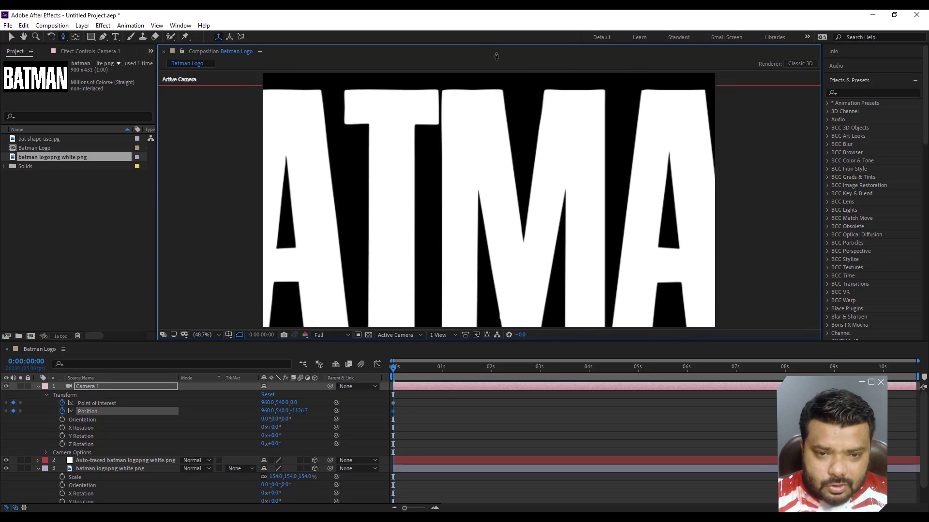
# Step: At 4 seconds, pull the camera back to frame the whole logo, then preview
pyautogui.moveTo(527, 368); pyautogui.dragTo(589, 371)
pyautogui.moveTo(529, 176)
pyautogui.mouseDown()
pyautogui.moveTo(478, 214)
pyautogui.moveTo(477, 243)
pyautogui.mouseUp()
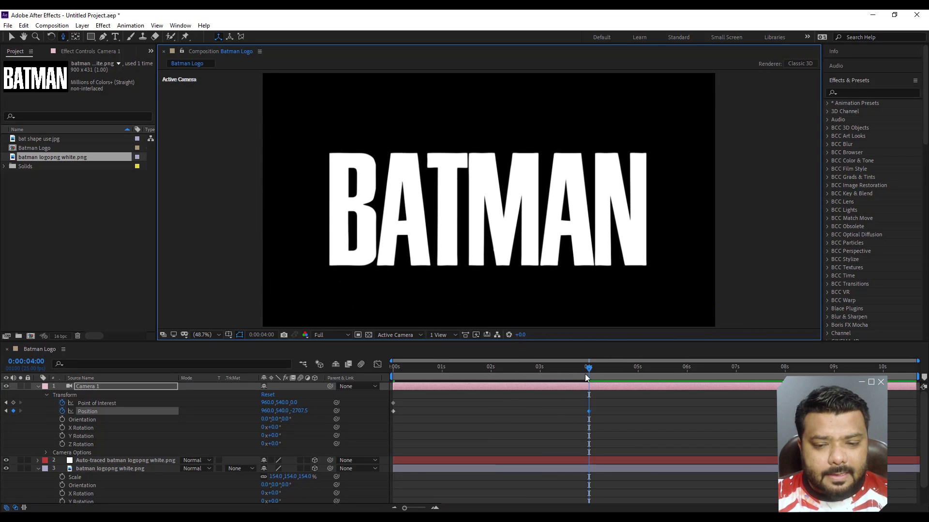
pyautogui.press('Home')
pyautogui.press('space')
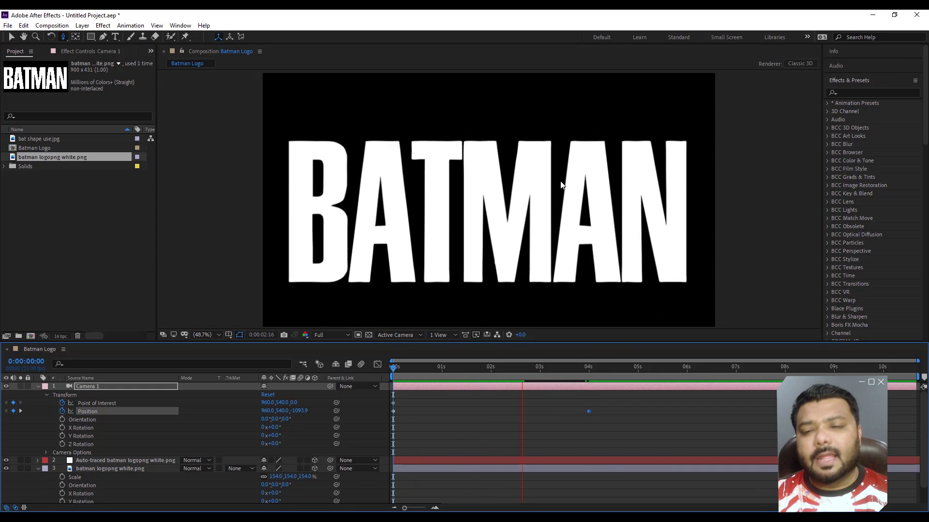
# Step: Slide the end Position keyframe to about 5.7 seconds and recheck the framing around 3:15
pyautogui.moveTo(588, 411); pyautogui.dragTo(671, 411)
pyautogui.press('Home')
pyautogui.press('space')
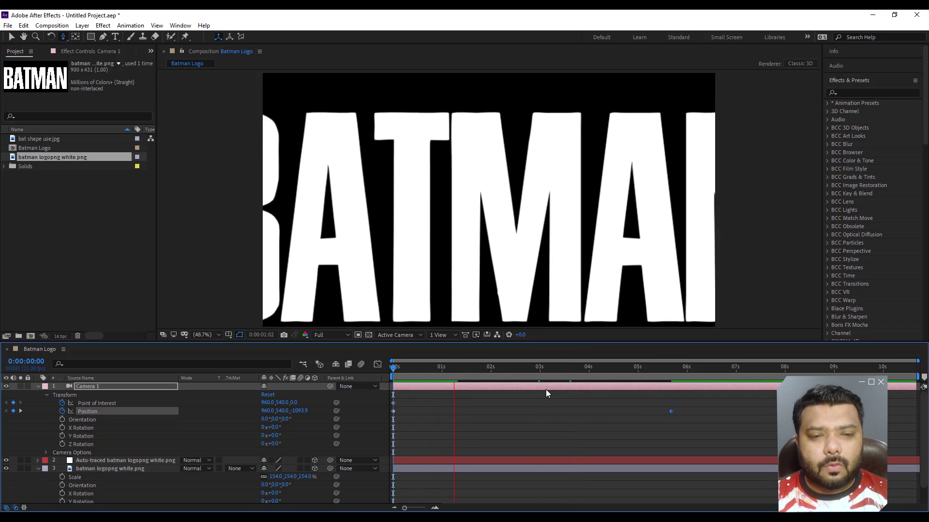
pyautogui.click(538, 270)
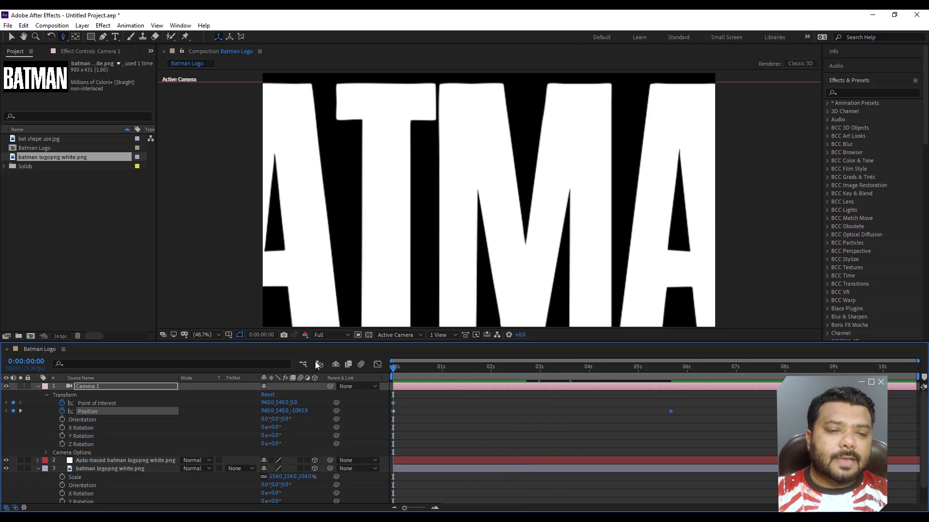
pyautogui.moveTo(409, 369)
pyautogui.mouseDown()
pyautogui.moveTo(569, 367)
pyautogui.moveTo(685, 385)
pyautogui.mouseUp()
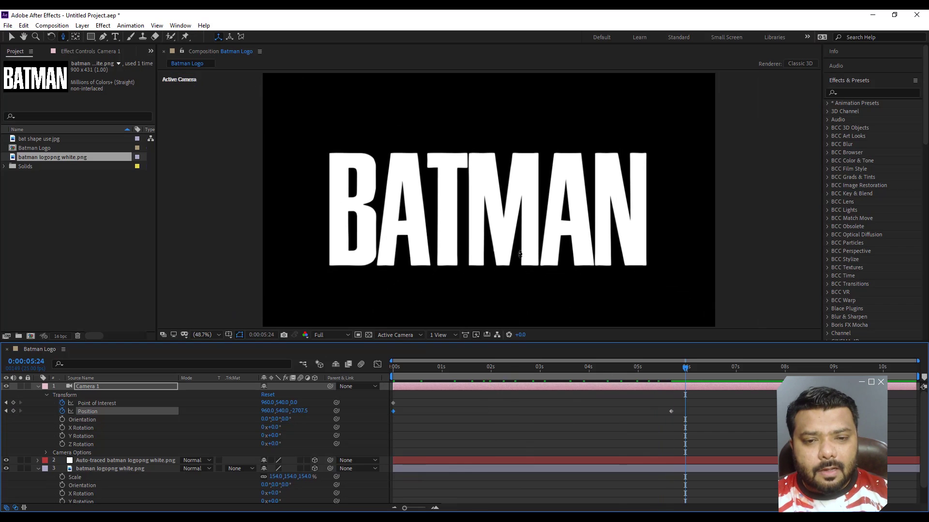
pyautogui.click(10, 38)
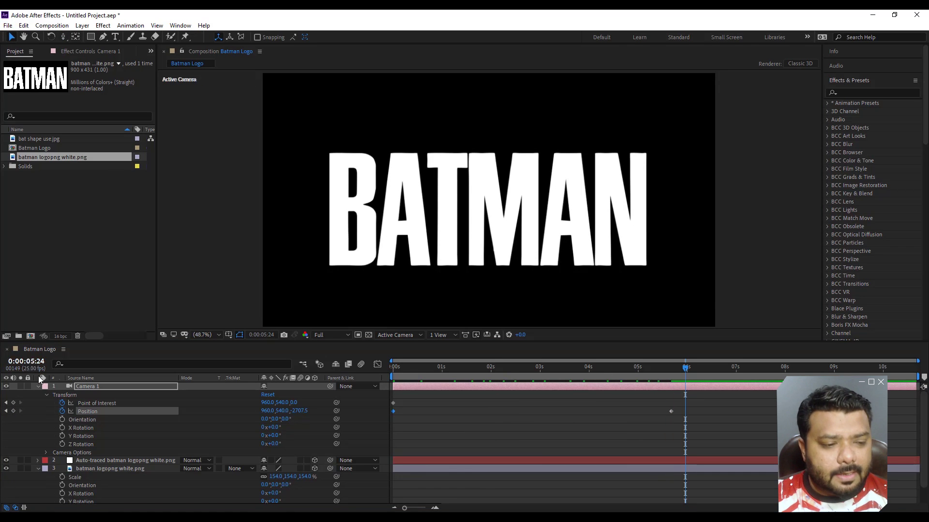
pyautogui.click(37, 387)
# Step: Select the Auto-traced letters layer and move the playhead to 0:00:02:08
pyautogui.click(39, 403)
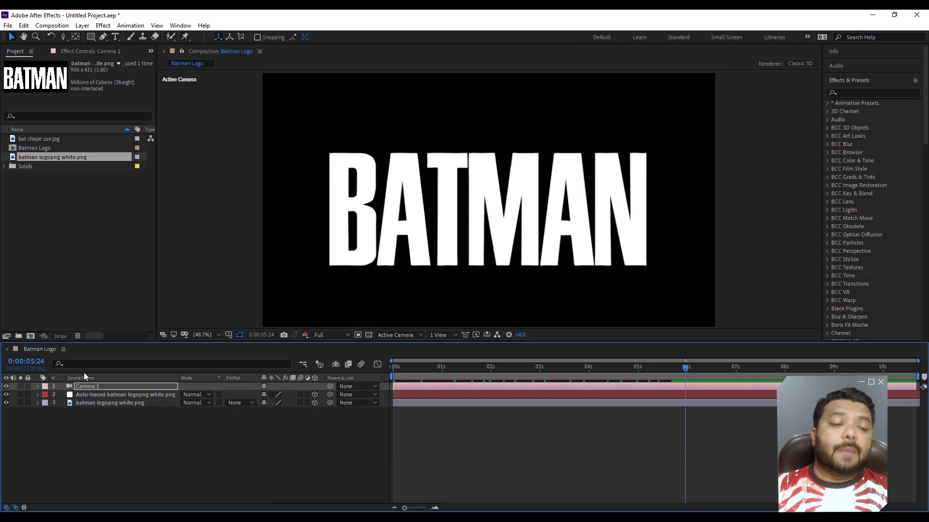
pyautogui.click(117, 396)
pyautogui.click(396, 377)
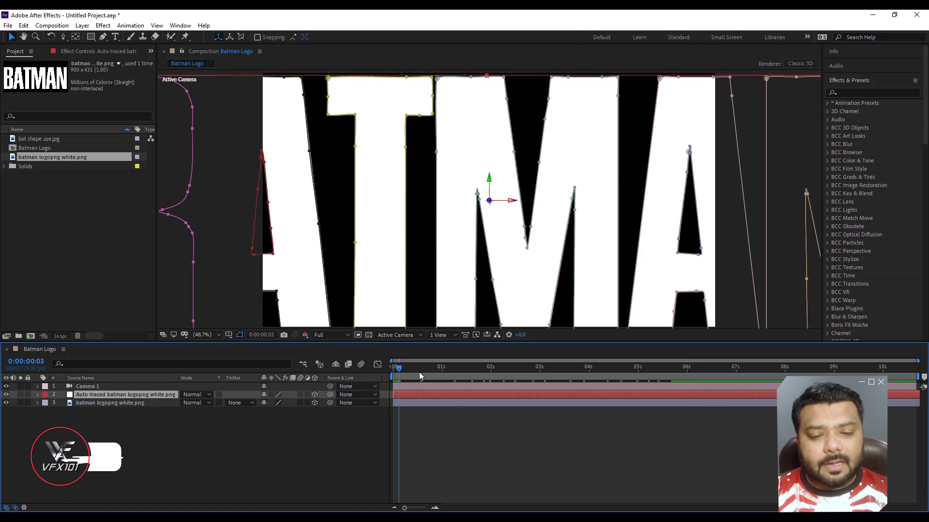
pyautogui.click(444, 376)
pyautogui.click(455, 377)
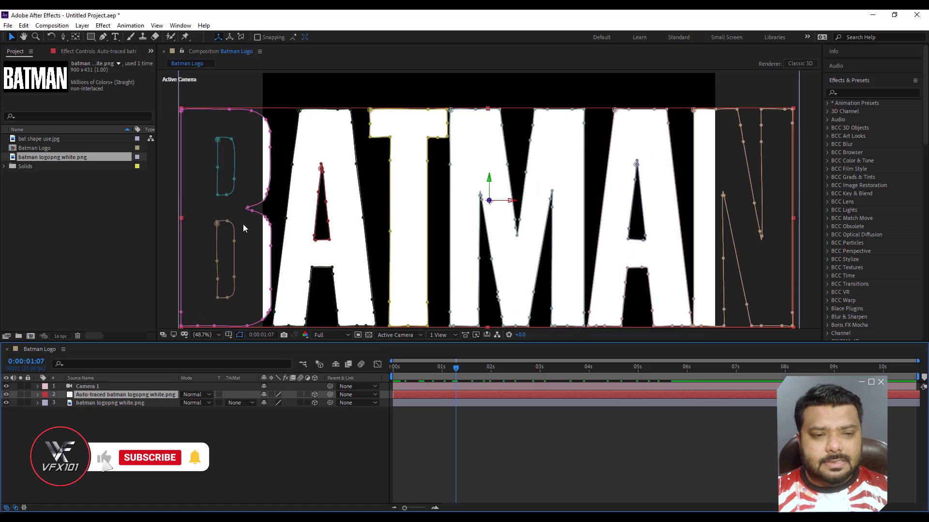
pyautogui.click(482, 368)
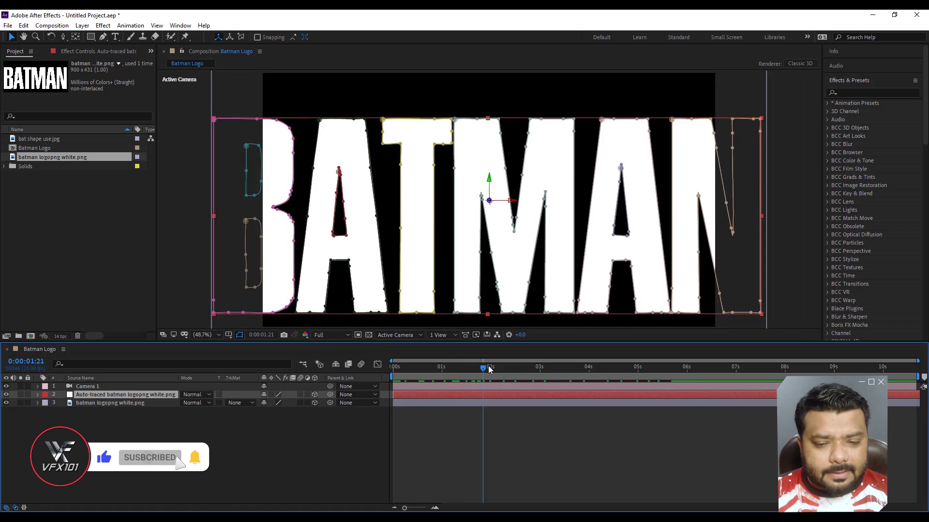
pyautogui.moveTo(488, 369); pyautogui.dragTo(507, 369)
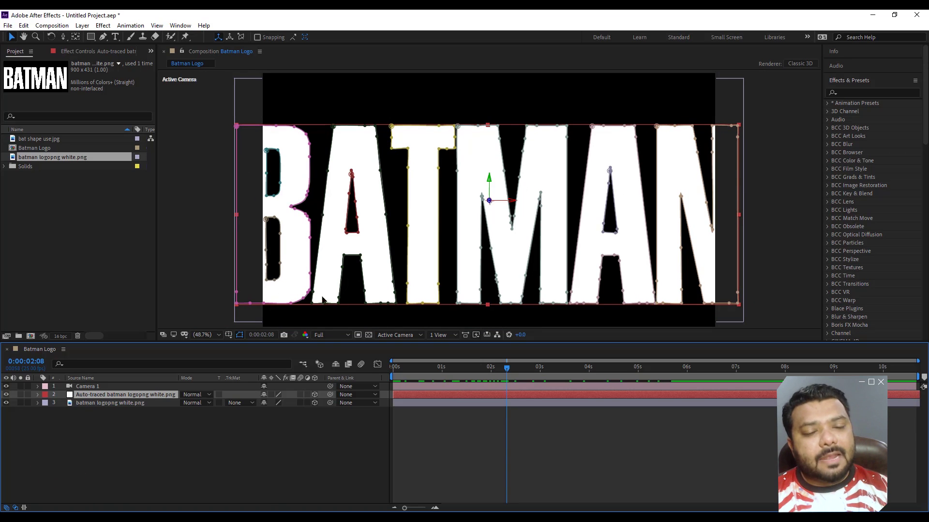
# Step: Show the traced layer's masks and move Mask 2's original path keyframe to about 5 seconds
pyautogui.press('m')
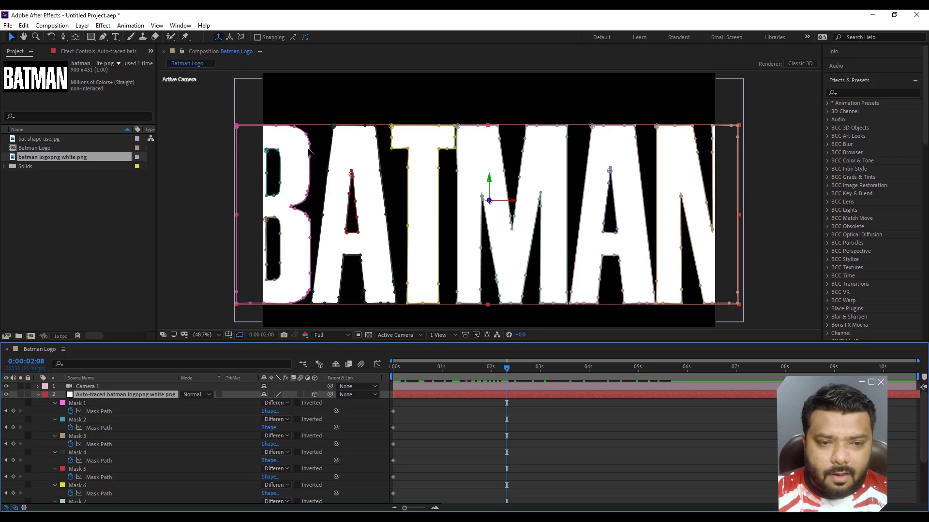
pyautogui.click(278, 152)
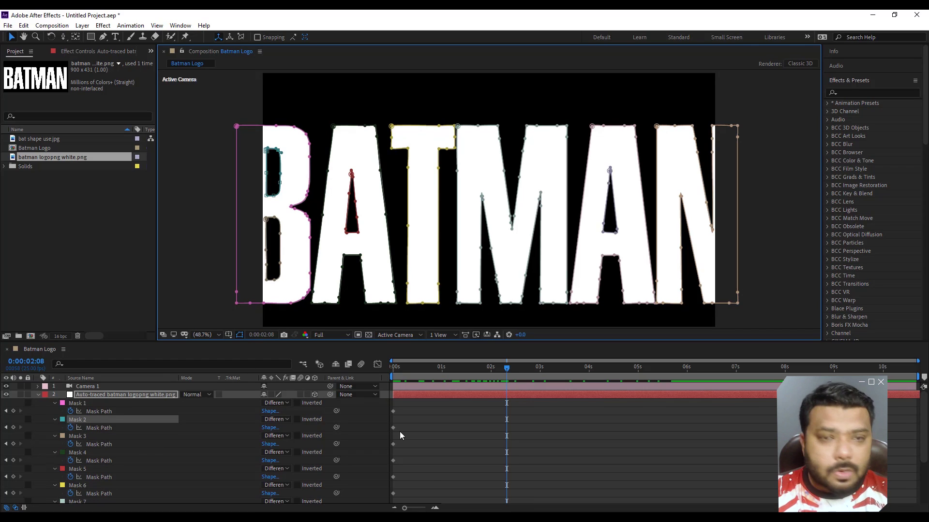
pyautogui.moveTo(394, 428); pyautogui.dragTo(507, 433)
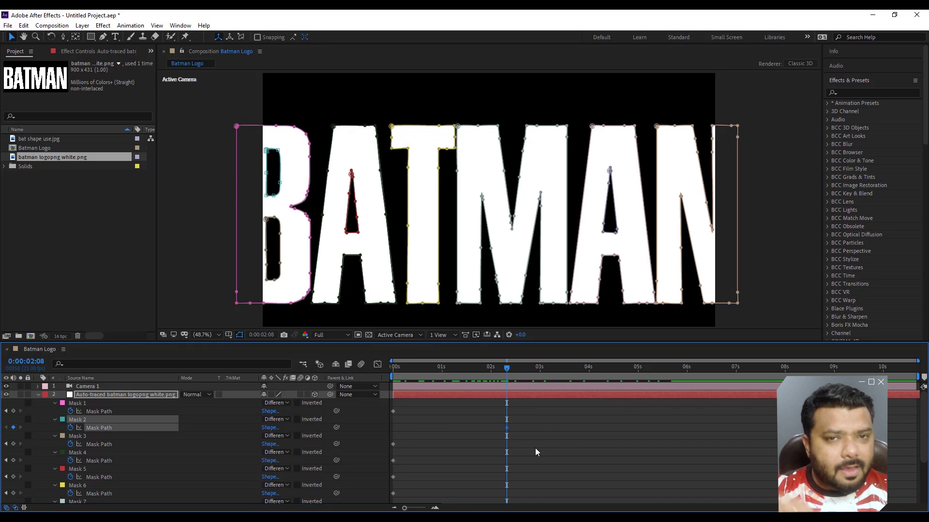
pyautogui.moveTo(507, 427); pyautogui.dragTo(633, 427)
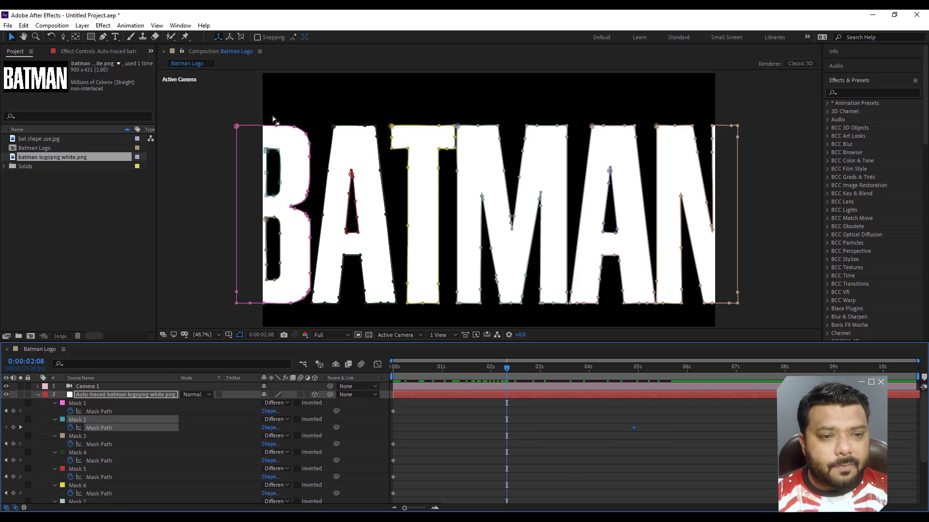
# Step: At 2:08, collapse the B's upper hole into a thin line and preview the result
pyautogui.click(282, 169)
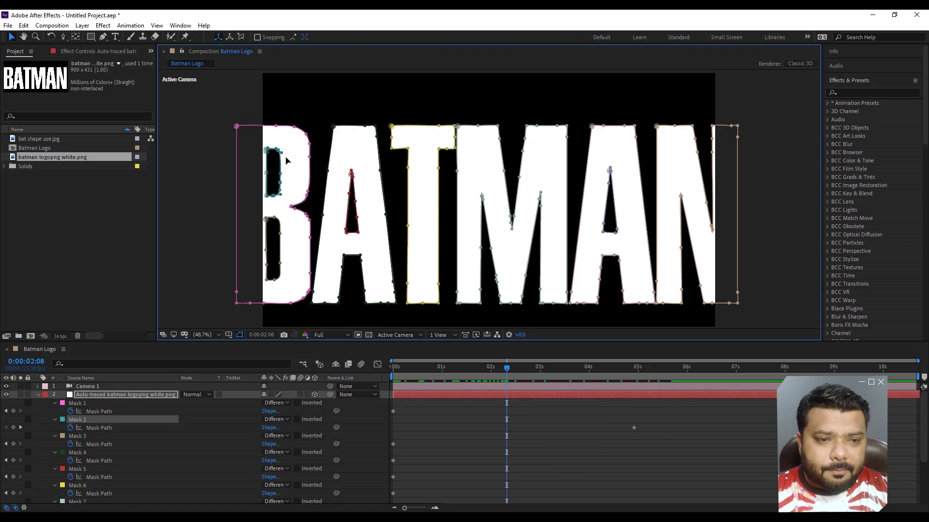
pyautogui.moveTo(275, 154); pyautogui.dragTo(266, 152)
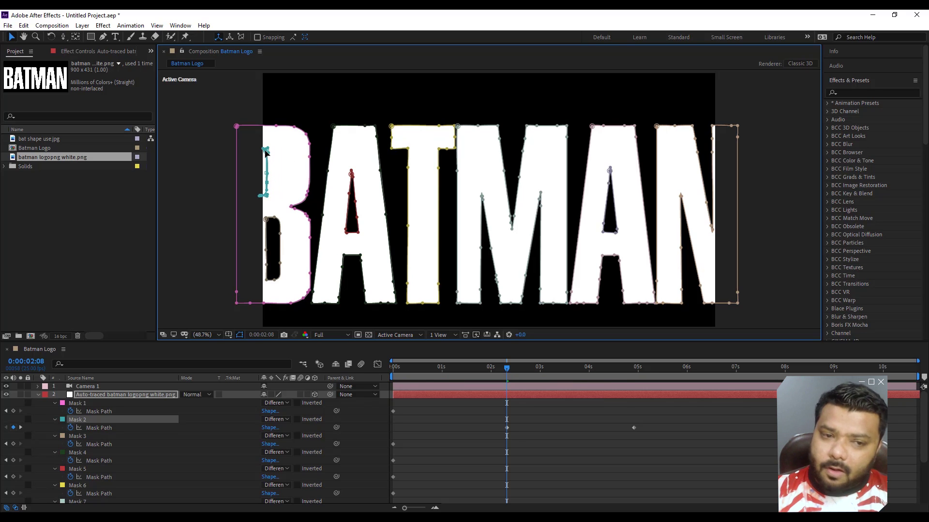
pyautogui.click(635, 452)
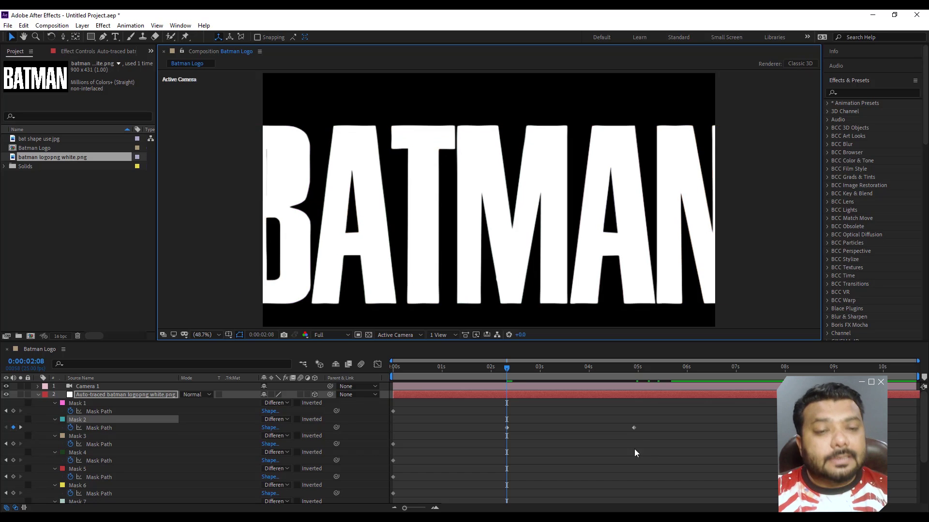
pyautogui.press('space')
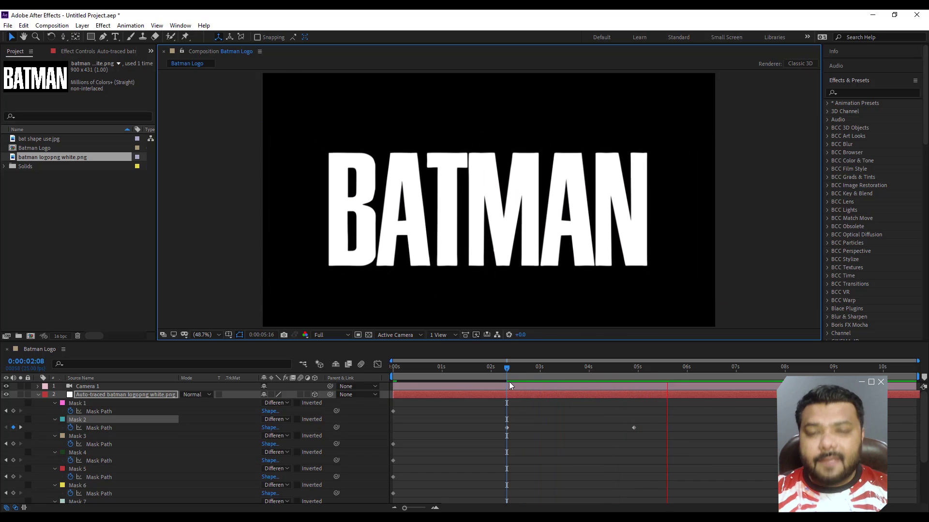
pyautogui.click(507, 372)
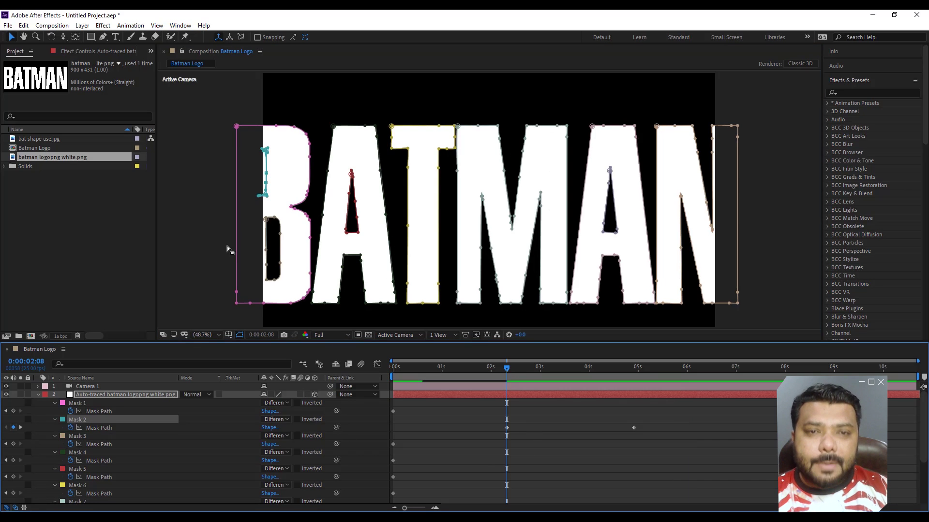
pyautogui.click(281, 267)
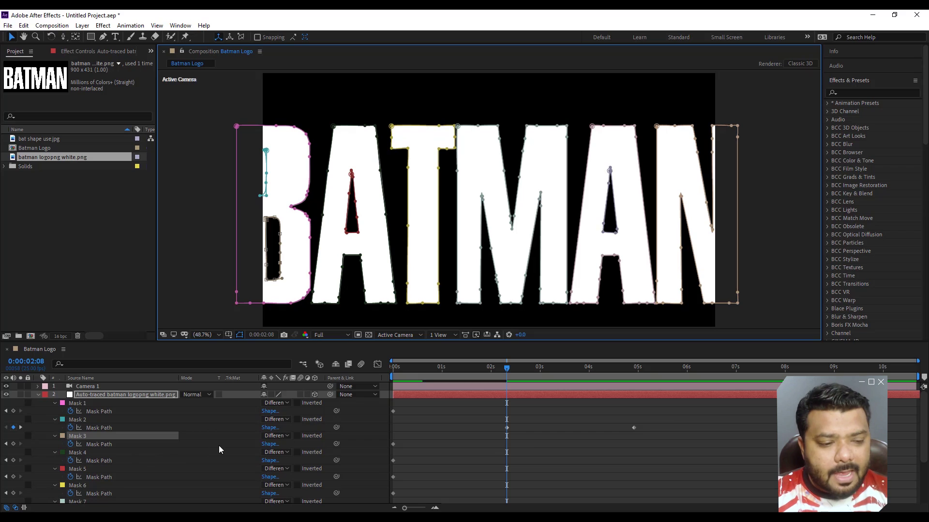
# Step: Move Mask 3's keyframe to 5 seconds and collapse the B's lower hole to a line at 2:08
pyautogui.moveTo(393, 444); pyautogui.dragTo(634, 445)
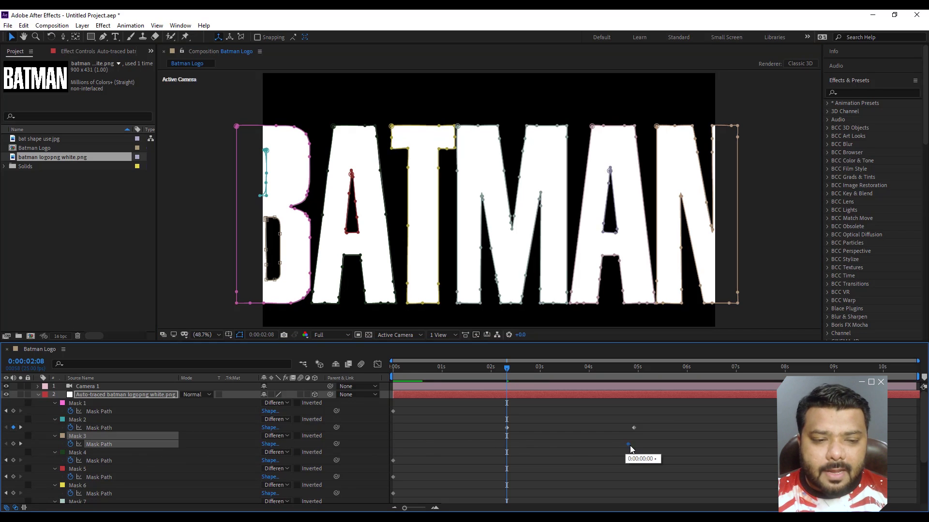
pyautogui.click(285, 246)
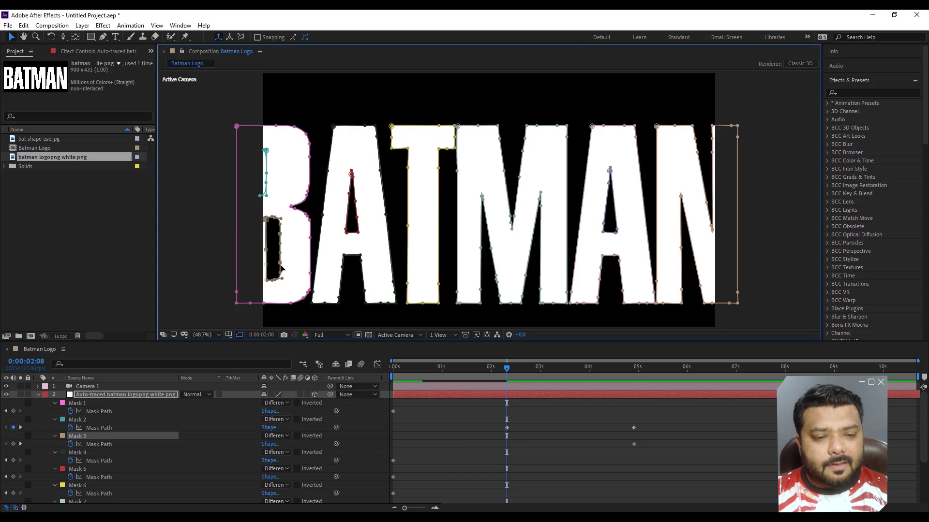
pyautogui.moveTo(277, 266); pyautogui.dragTo(266, 266)
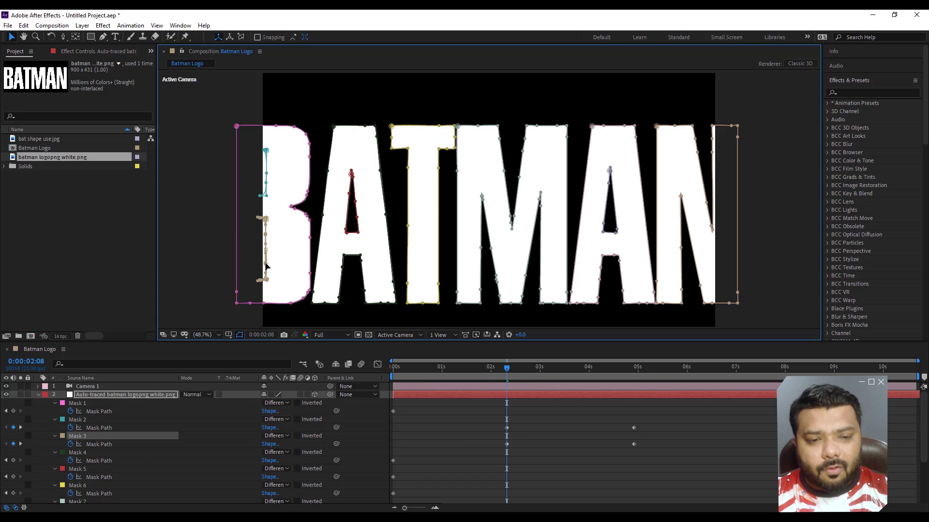
pyautogui.press('space')
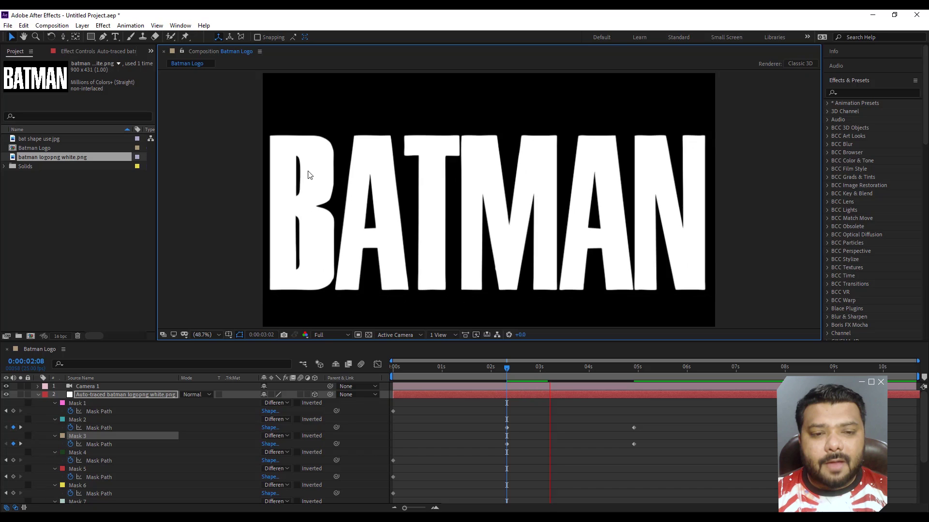
pyautogui.click(514, 368)
# Step: Shift both of Mask 3's keyframes slightly earlier and preview
pyautogui.moveTo(644, 439); pyautogui.dragTo(503, 455)
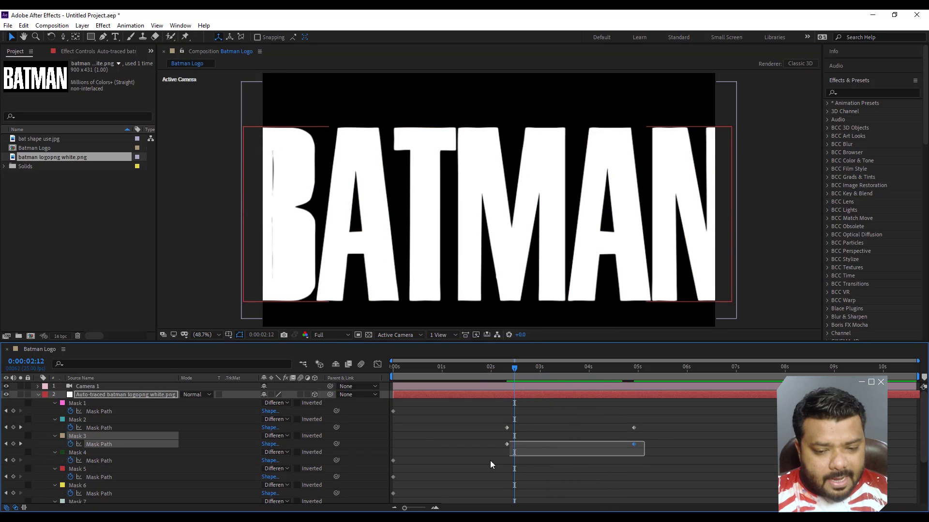
pyautogui.moveTo(632, 444); pyautogui.dragTo(596, 444)
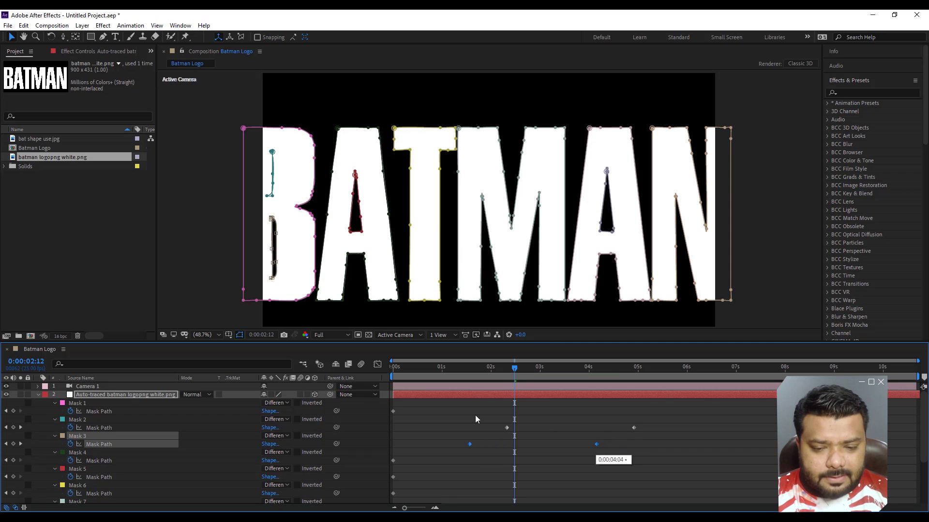
pyautogui.click(447, 377)
pyautogui.press('space')
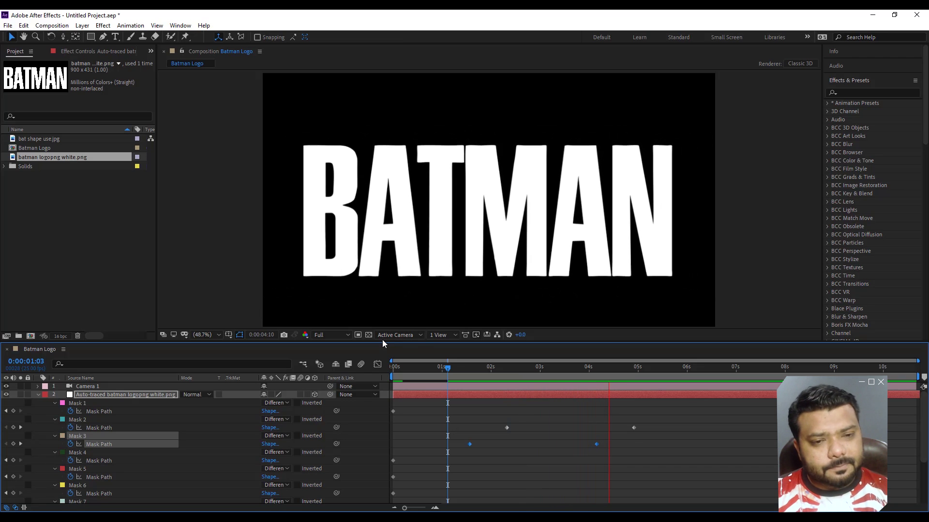
# Step: Move Mask 5's A-hole keyframe to about 4:10, working at time 0:15
pyautogui.moveTo(514, 377); pyautogui.dragTo(530, 377)
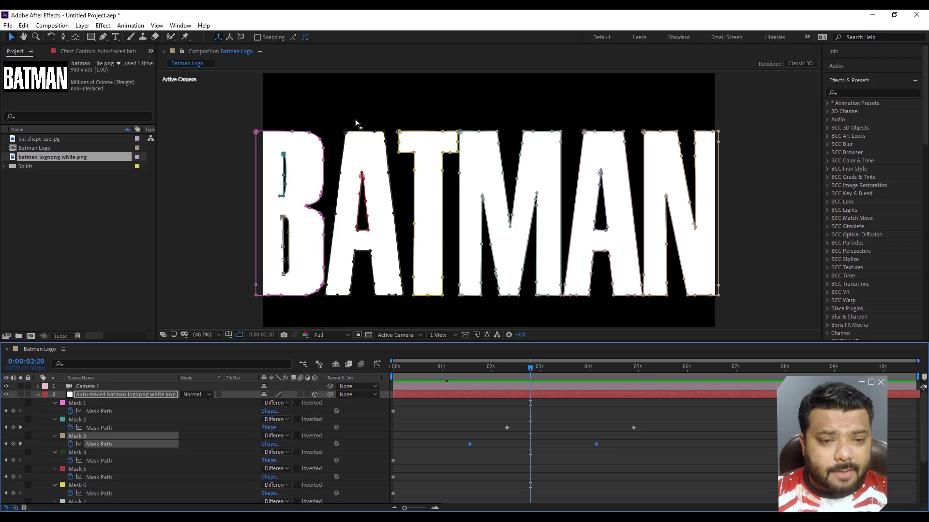
pyautogui.moveTo(414, 371); pyautogui.dragTo(421, 376)
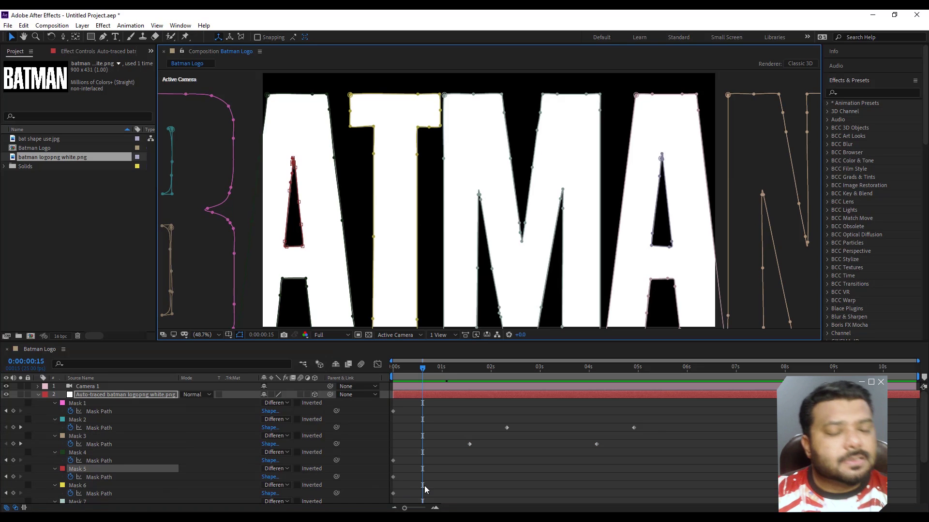
pyautogui.moveTo(393, 477); pyautogui.dragTo(603, 477)
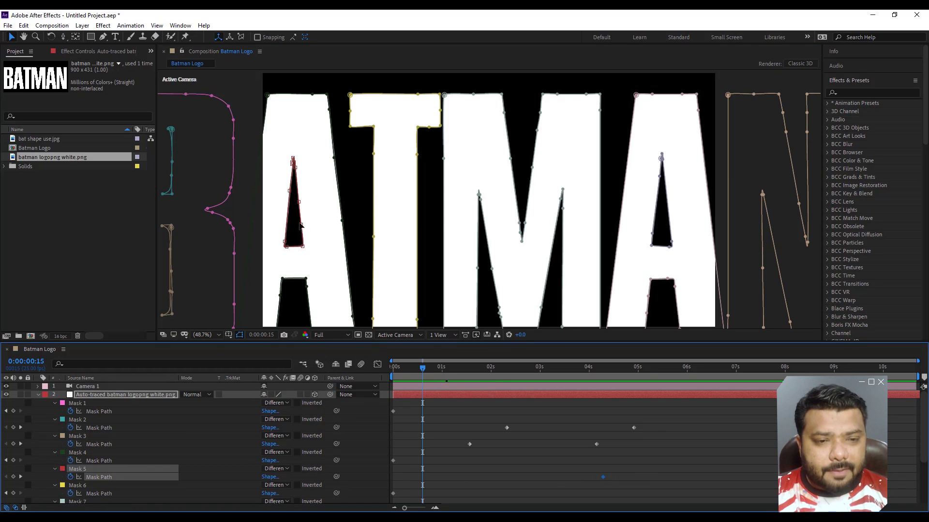
# Step: Reshape the A's triangular hole into a small bat shape at 0:15
pyautogui.moveTo(300, 225); pyautogui.dragTo(307, 236)
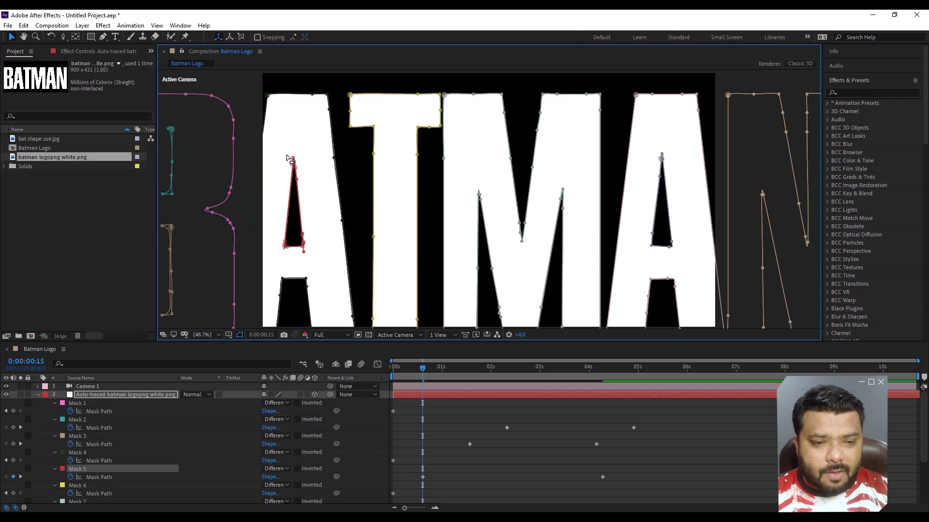
pyautogui.moveTo(293, 160); pyautogui.dragTo(292, 252)
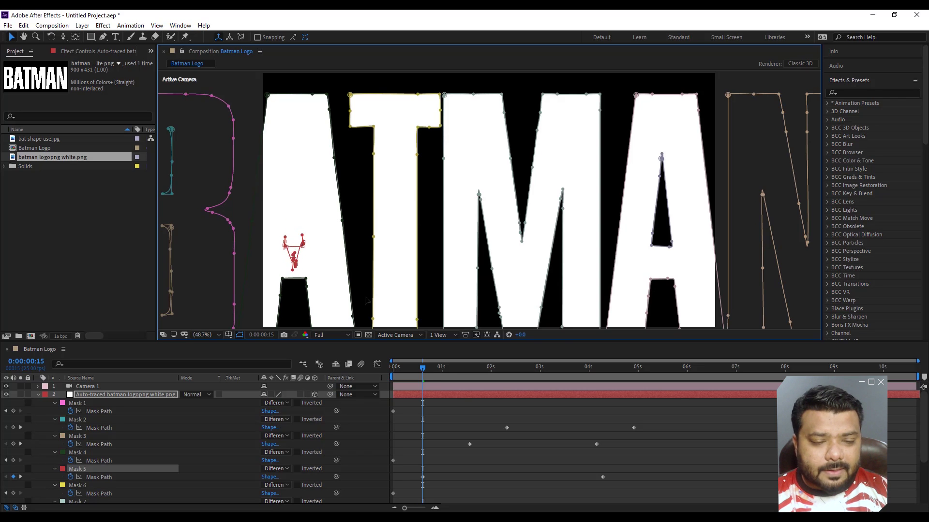
pyautogui.scroll(3, 367, 301)
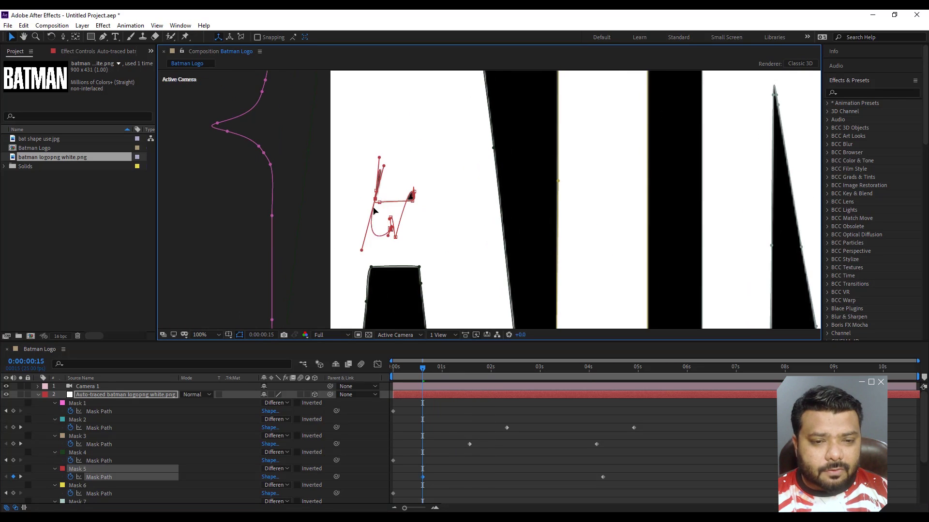
pyautogui.scroll(2, 374, 210)
pyautogui.moveTo(304, 263); pyautogui.dragTo(296, 246)
pyautogui.moveTo(344, 182); pyautogui.dragTo(341, 169)
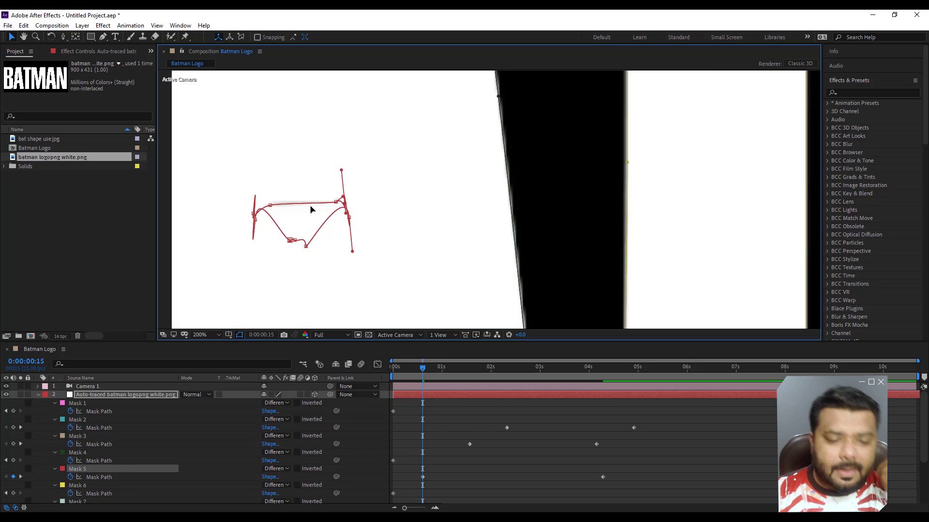
pyautogui.scroll(-5, 494, 141)
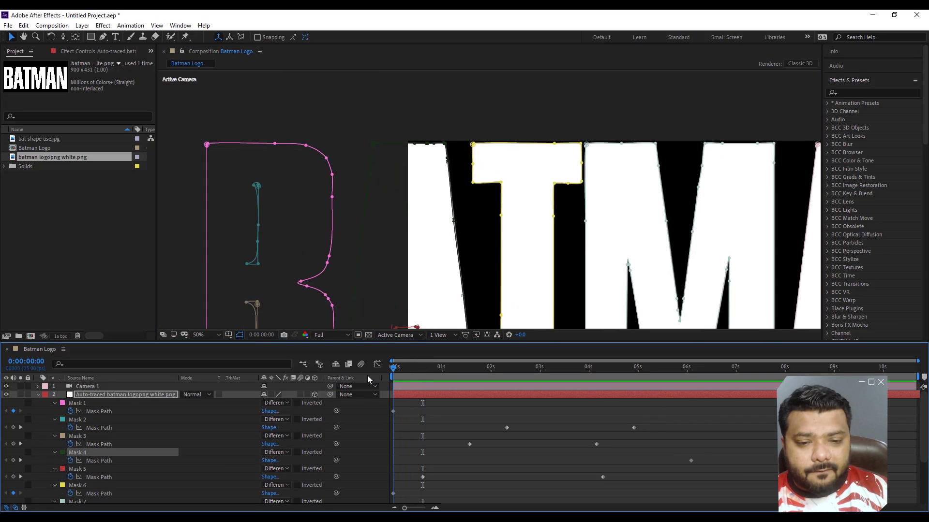
pyautogui.scroll(-2, 434, 232)
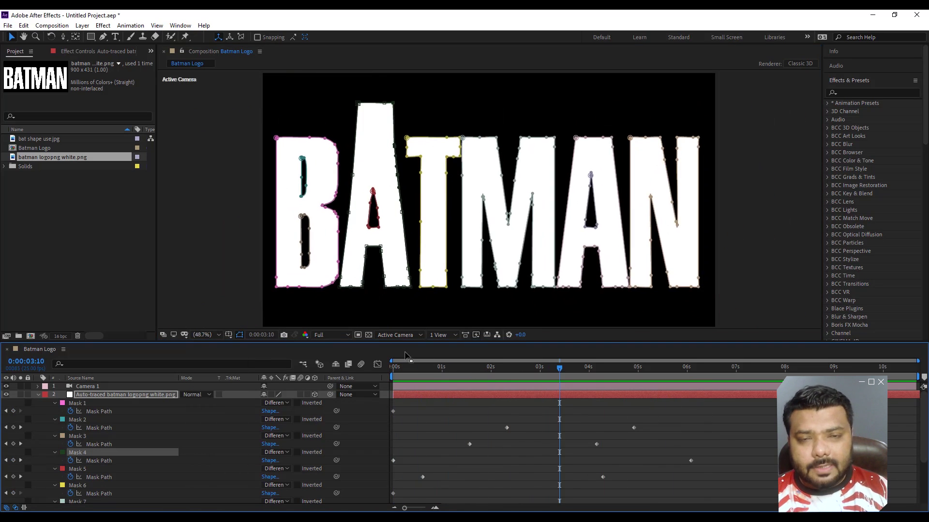
pyautogui.click(470, 479)
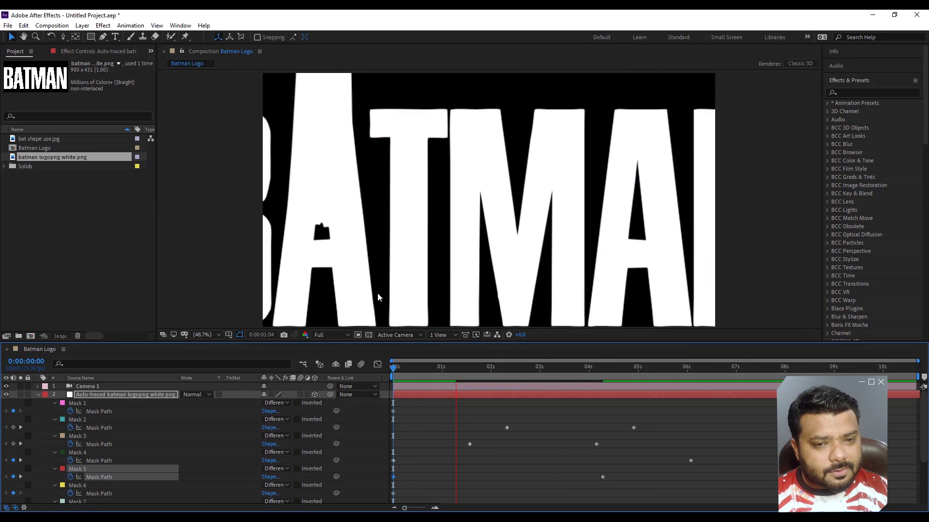
# Step: Stretch the T mask's top edge up above the letters at the start
pyautogui.click(375, 127)
pyautogui.scroll(-1, 483, 445)
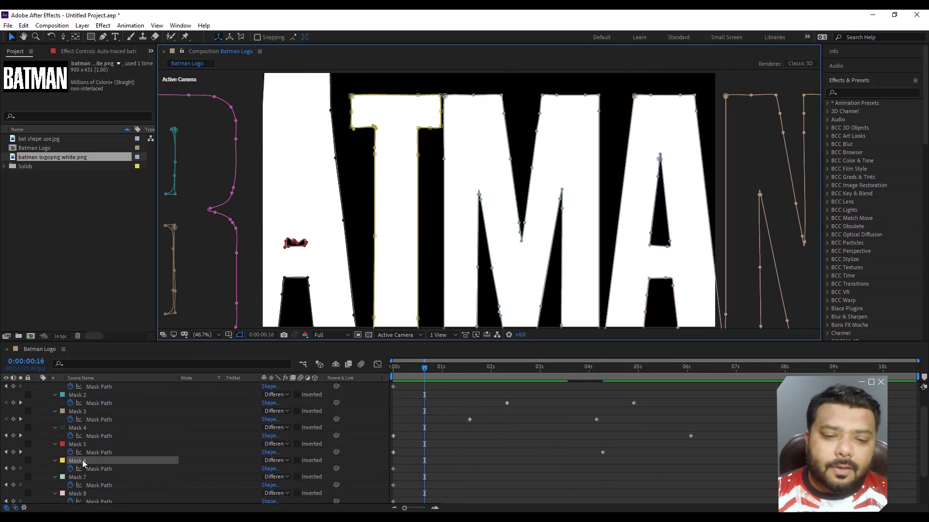
pyautogui.click(602, 468)
pyautogui.click(408, 368)
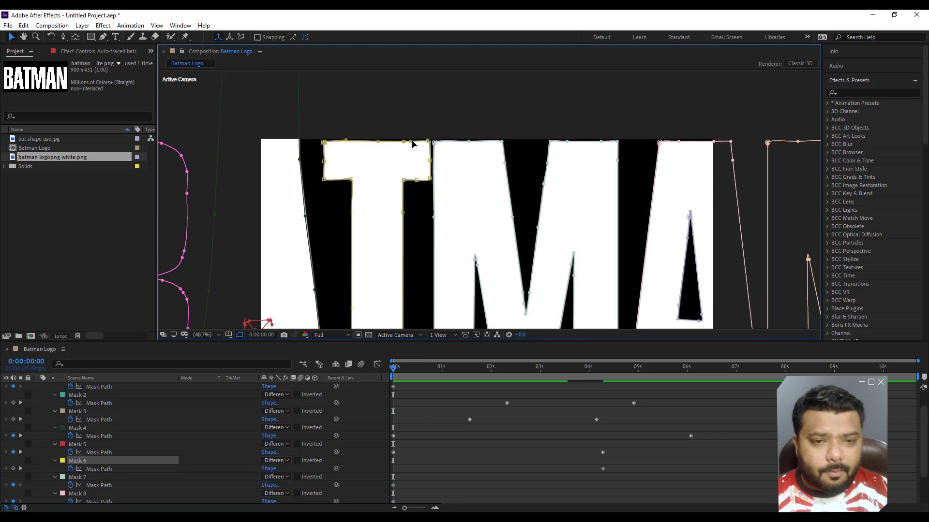
pyautogui.moveTo(412, 144); pyautogui.dragTo(412, 93)
# Step: Preview, then pull the T mask's left point down to its corner
pyautogui.press(',')
pyautogui.press(',')
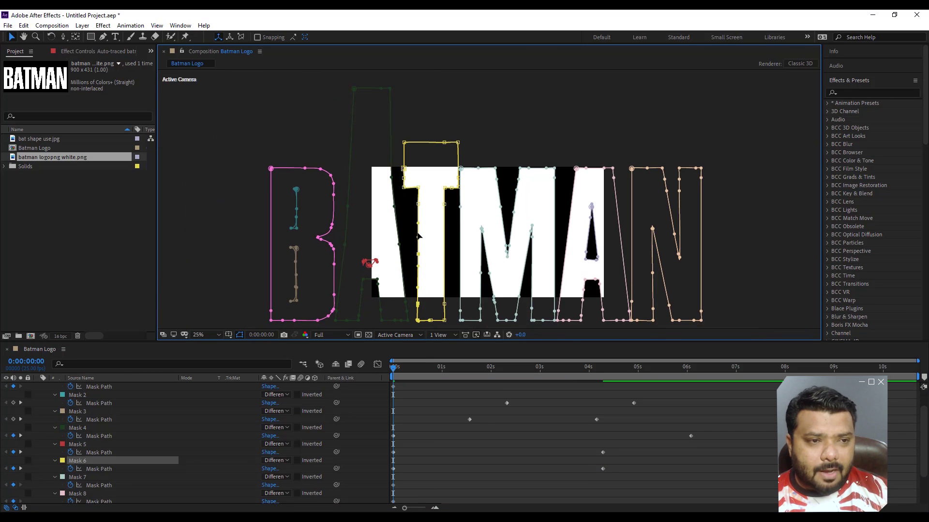
pyautogui.press('.')
pyautogui.press('.')
pyautogui.press('space')
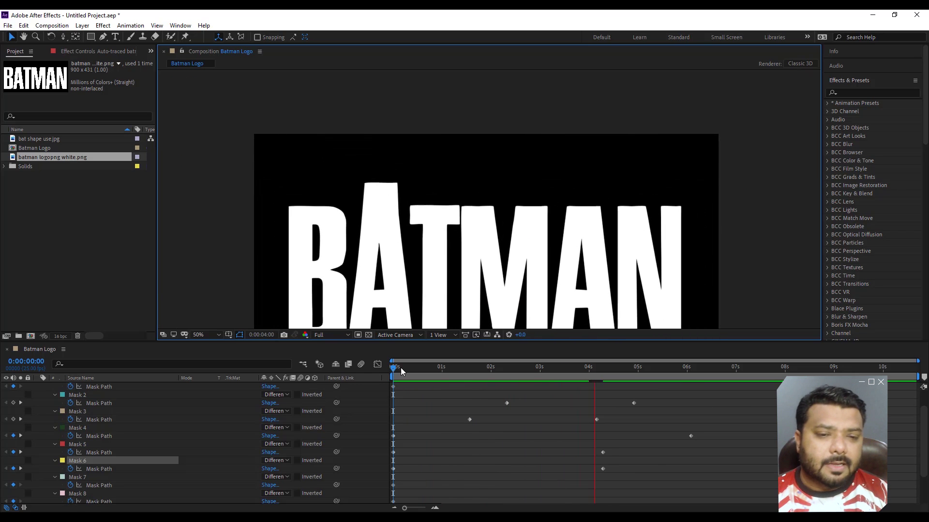
pyautogui.press('space')
pyautogui.press('.')
pyautogui.moveTo(364, 221); pyautogui.dragTo(369, 290)
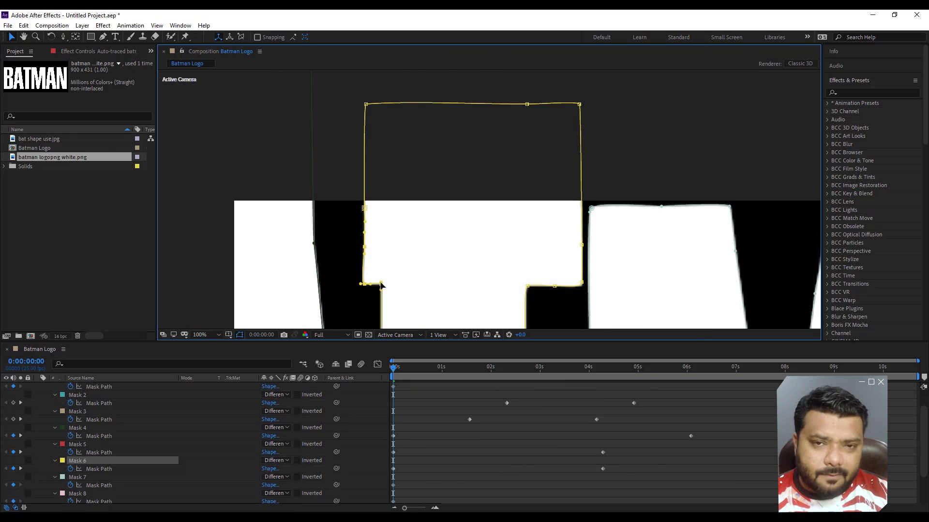
pyautogui.press(',')
pyautogui.press(',')
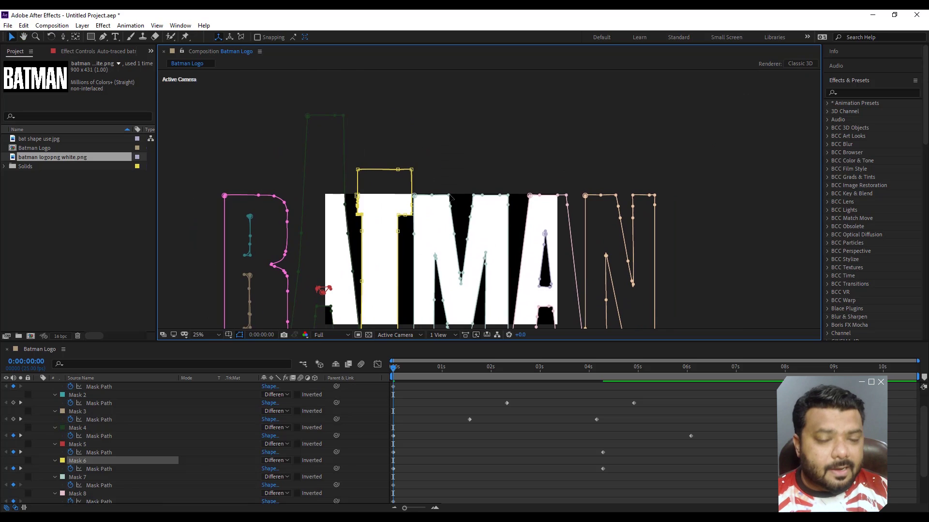
# Step: Raise the M mask's top left and right edges into tall spikes and preview
pyautogui.click(450, 196)
pyautogui.scroll(-2, 498, 110)
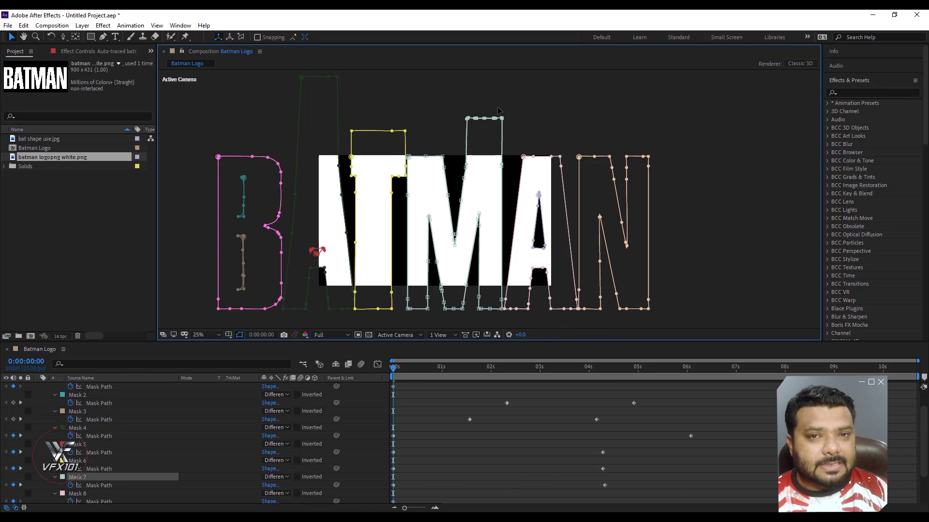
pyautogui.moveTo(498, 110); pyautogui.dragTo(499, 72)
pyautogui.moveTo(415, 157); pyautogui.dragTo(445, 122)
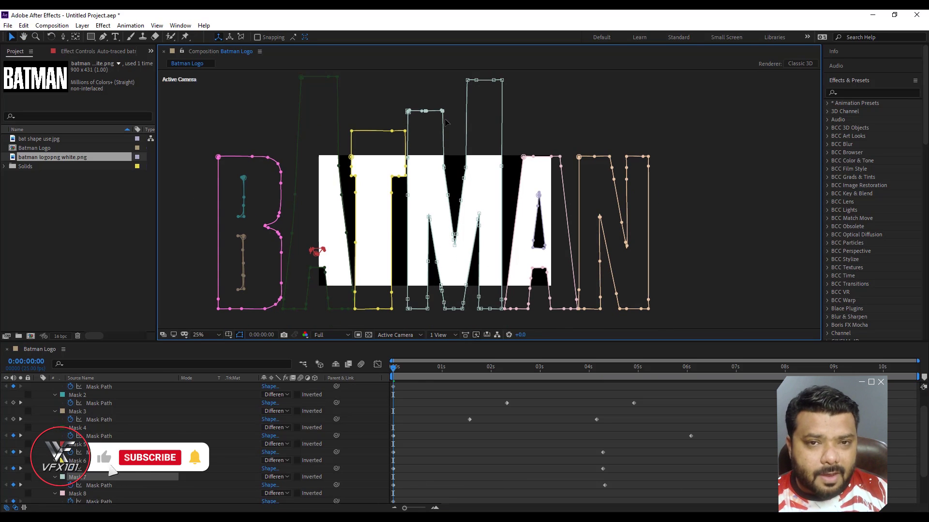
pyautogui.press('space')
pyautogui.press('space')
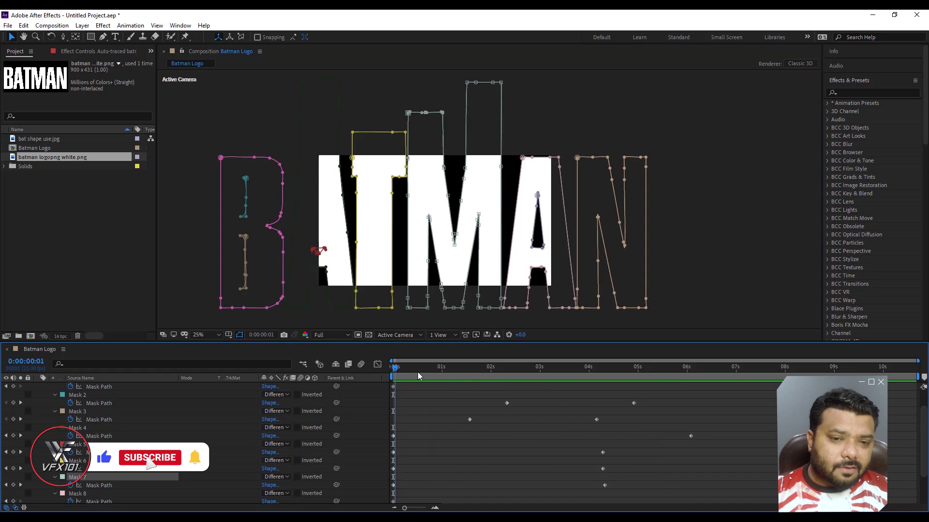
pyautogui.press('space')
pyautogui.press('space')
# Step: Stretch the second A mask's top edge upward and preview
pyautogui.scroll(-2, 387, 470)
pyautogui.moveTo(392, 458); pyautogui.dragTo(620, 458)
pyautogui.moveTo(542, 157); pyautogui.dragTo(542, 70)
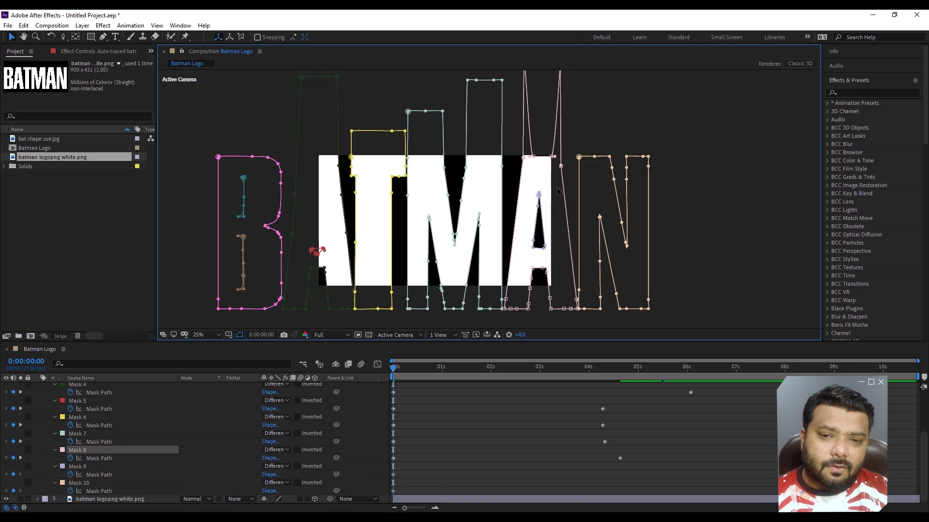
pyautogui.press('space')
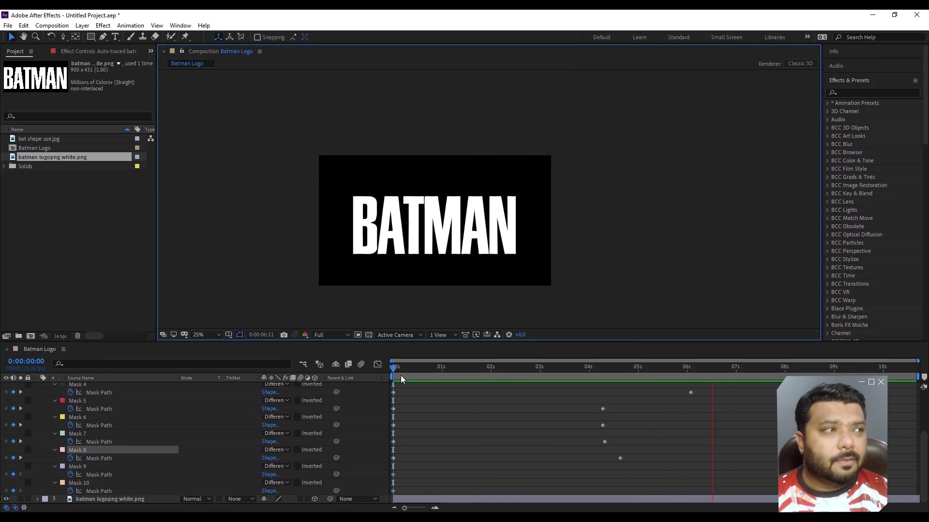
pyautogui.press('space')
# Step: Move the N mask's keyframe to about 5.1 seconds, raise its top edge, and preview
pyautogui.click(78, 483)
pyautogui.moveTo(392, 491); pyautogui.dragTo(643, 491)
pyautogui.moveTo(579, 156); pyautogui.dragTo(579, 91)
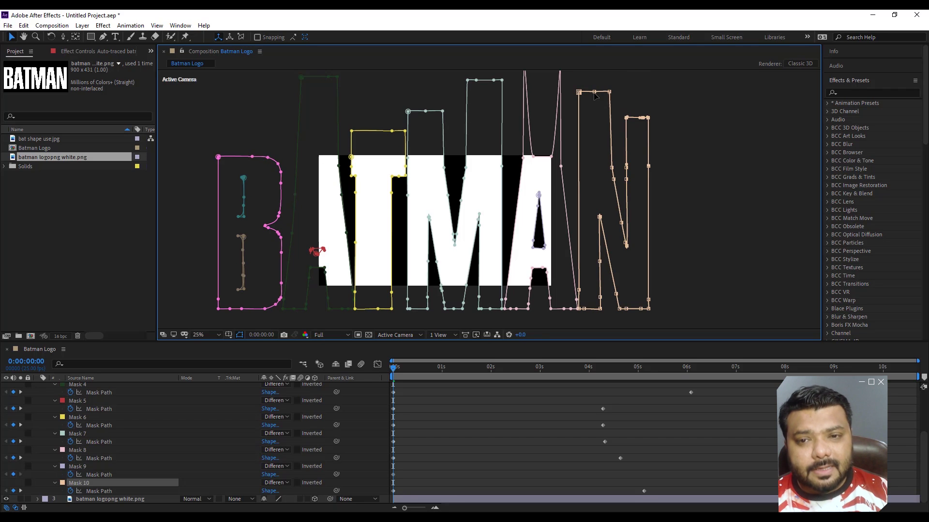
pyautogui.press('space')
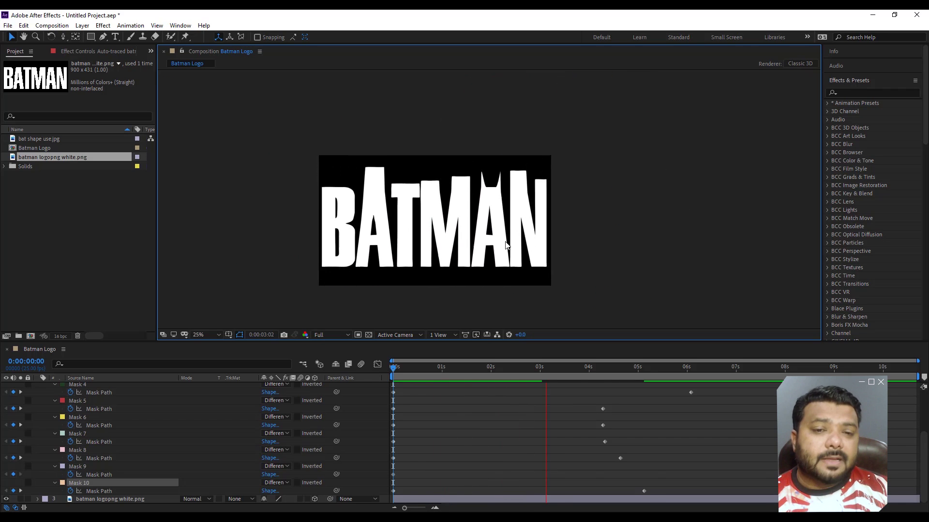
pyautogui.press('space')
pyautogui.click(34, 164)
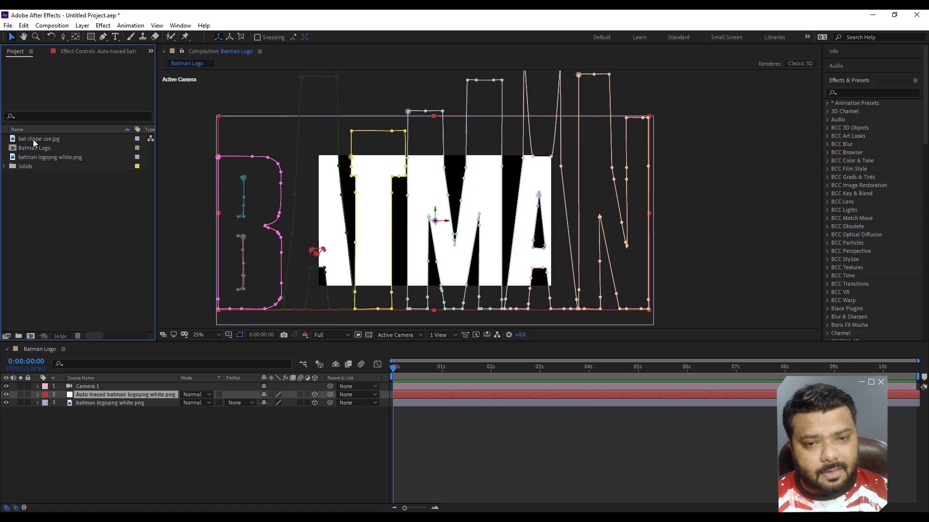
# Step: Add bat shape use.jpg to the timeline and scale it down to 51%
pyautogui.click(33, 139)
pyautogui.moveTo(45, 138); pyautogui.dragTo(109, 399)
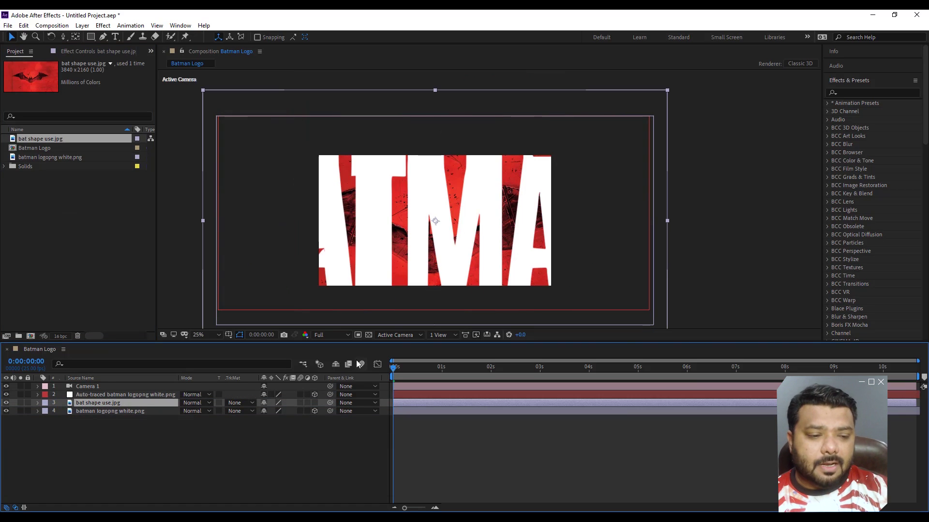
pyautogui.press('s')
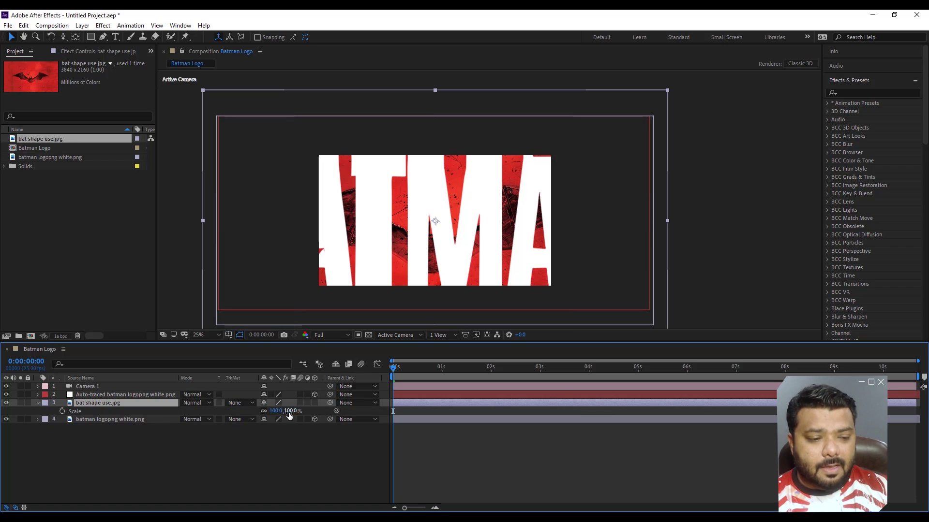
pyautogui.moveTo(267, 409); pyautogui.dragTo(253, 409)
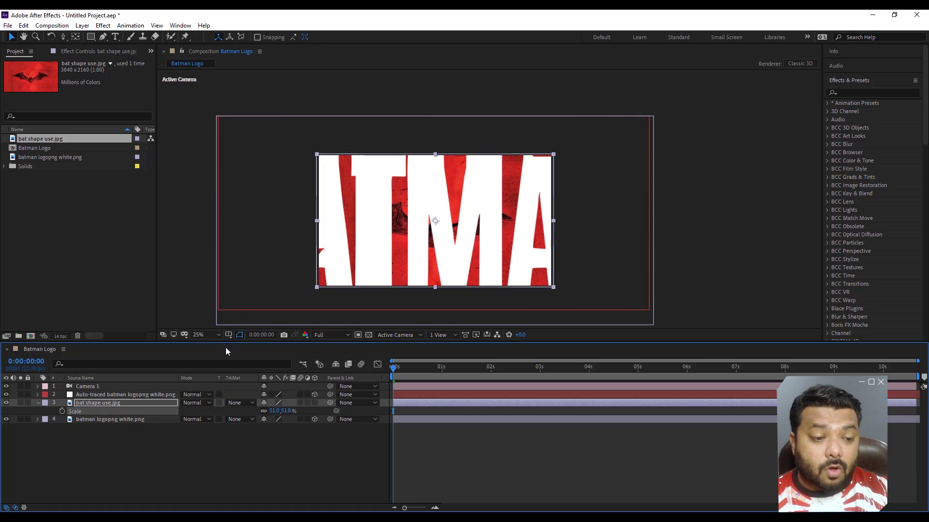
pyautogui.moveTo(402, 373)
pyautogui.mouseDown()
pyautogui.moveTo(731, 381)
pyautogui.moveTo(662, 382)
pyautogui.mouseUp()
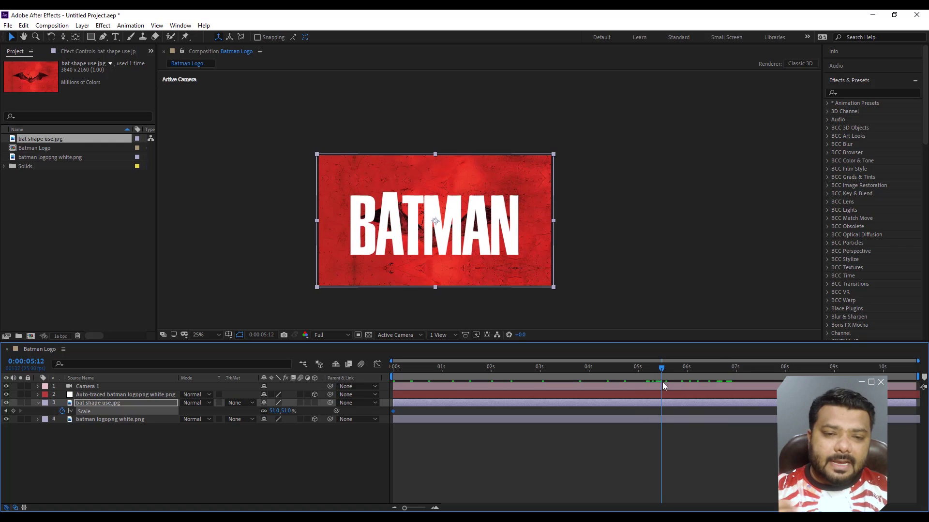
pyautogui.click(674, 384)
# Step: Key the bat image's Scale larger, about 61%, at Camera 1's last keyframe near 7:11
pyautogui.press('u')
pyautogui.click(671, 376)
pyautogui.click(671, 375)
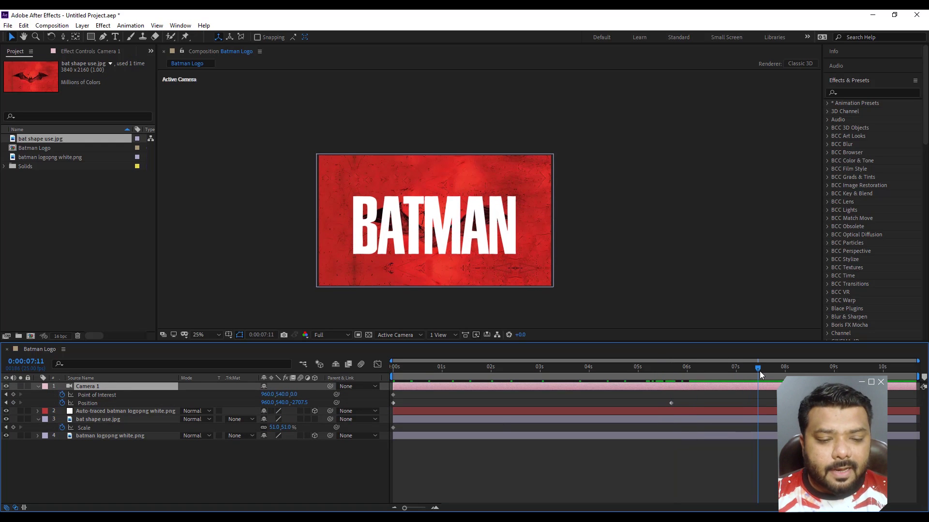
pyautogui.click(74, 420)
pyautogui.moveTo(275, 428); pyautogui.dragTo(280, 428)
pyautogui.moveTo(398, 378); pyautogui.dragTo(455, 380)
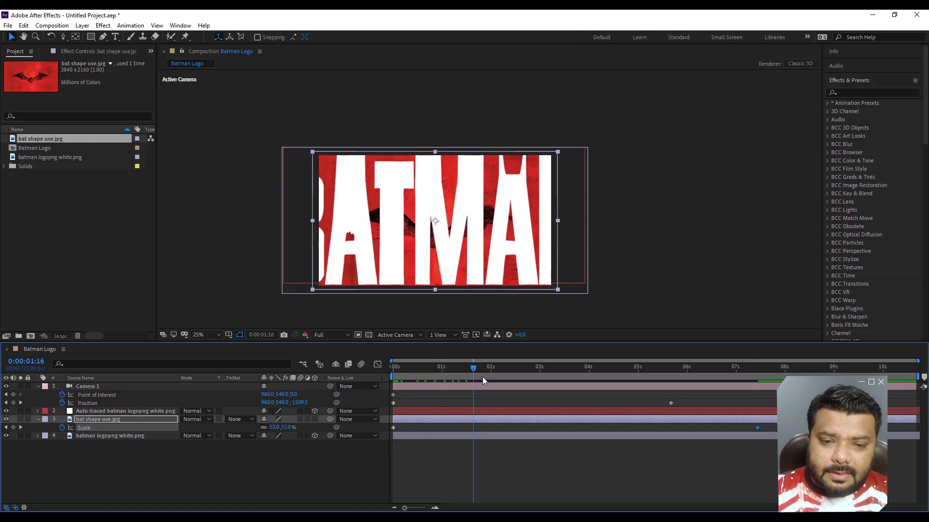
pyautogui.moveTo(454, 380); pyautogui.dragTo(596, 385)
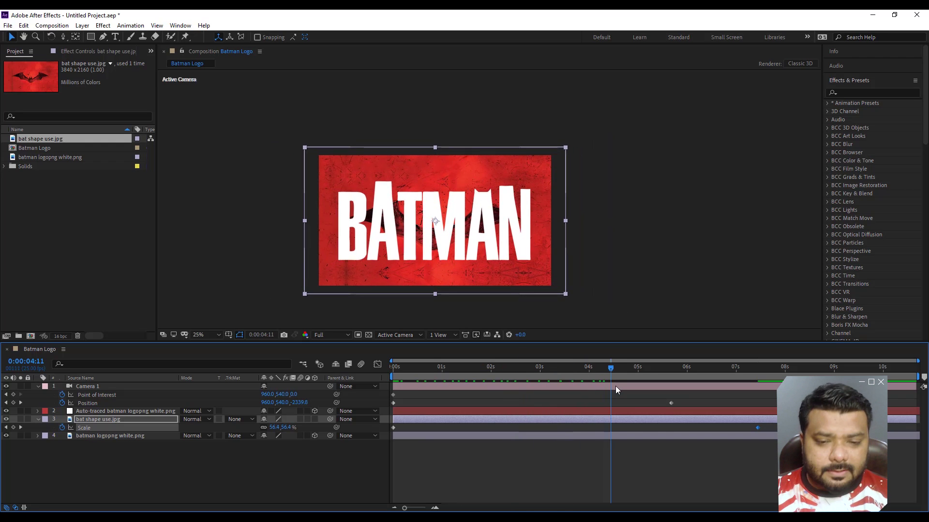
pyautogui.press('space')
pyautogui.press('Home')
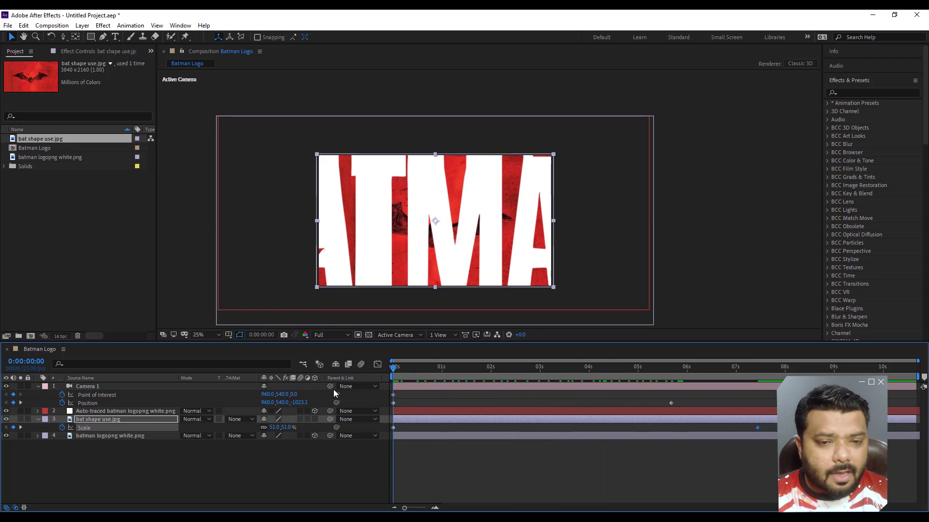
pyautogui.click(85, 420)
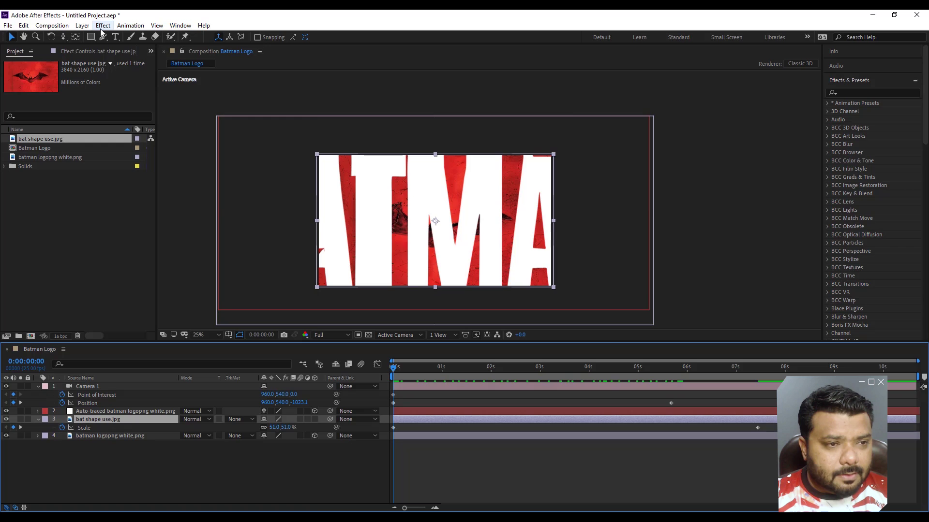
# Step: Apply Gaussian Blur to the bat image with Blurriness 50.4 keyed at 0:00
pyautogui.click(102, 28)
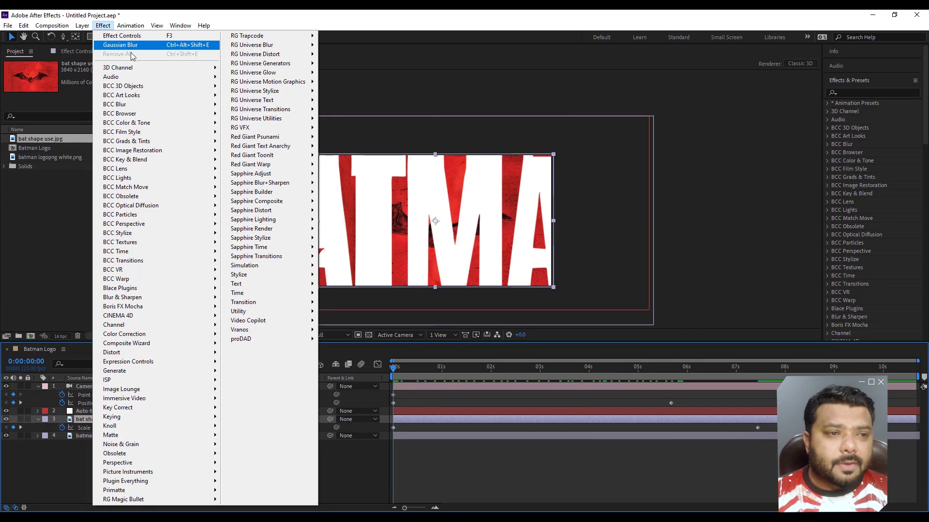
pyautogui.moveTo(145, 297)
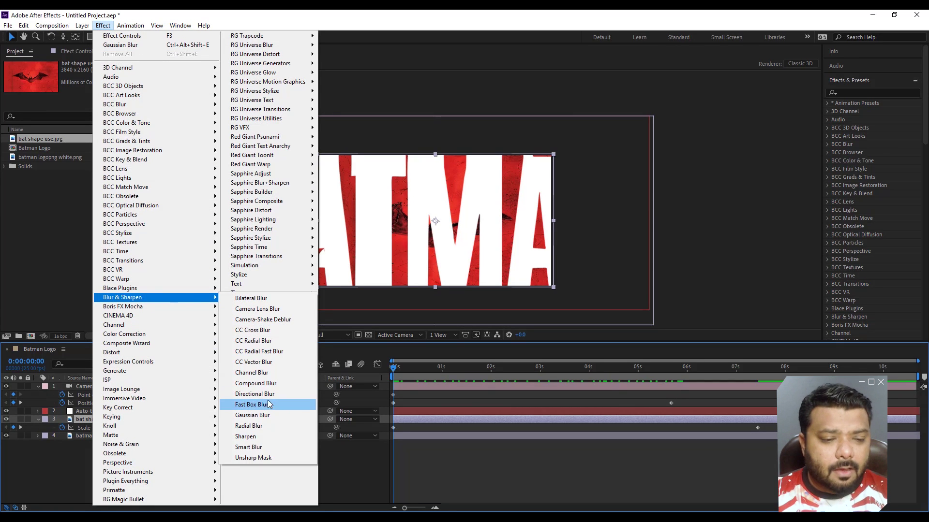
pyautogui.click(265, 416)
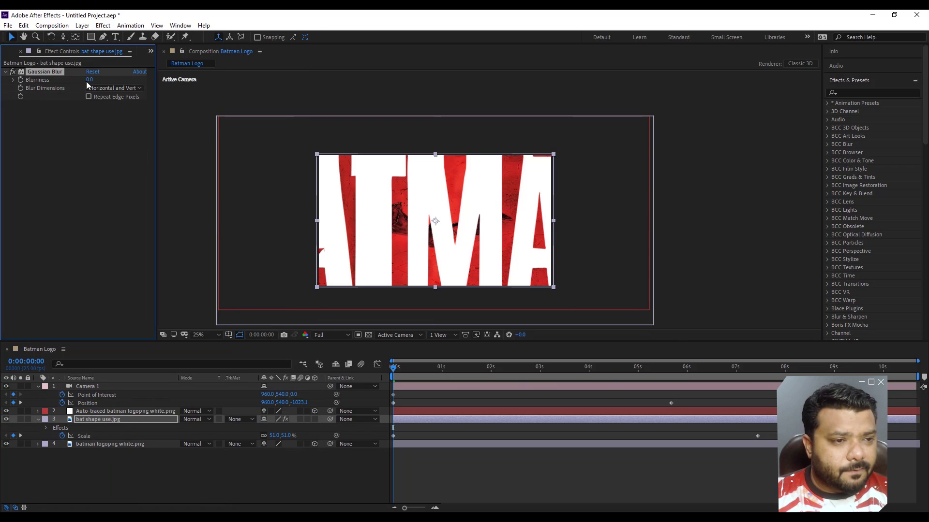
pyautogui.moveTo(129, 79); pyautogui.dragTo(231, 111)
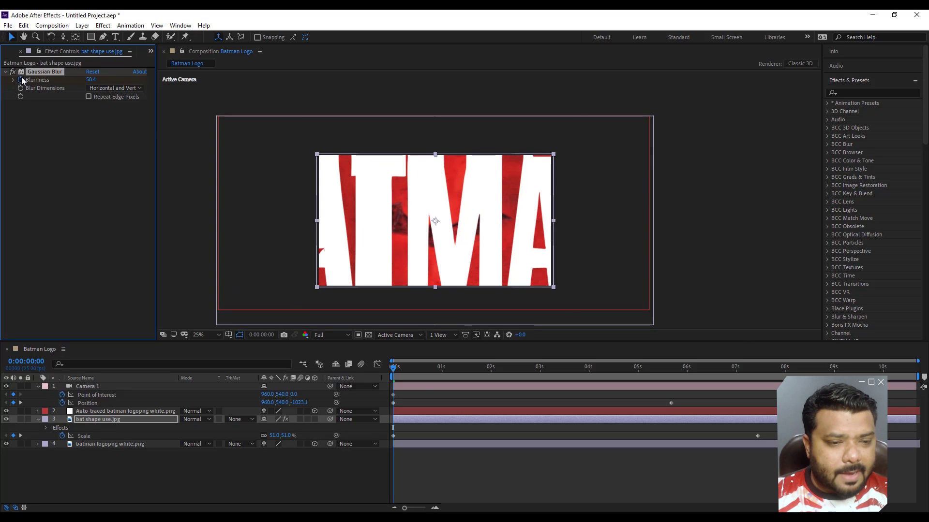
# Step: Key Blurriness to 0 at 0:00:02:00 and scrub to check the sharp reveal
pyautogui.moveTo(467, 370); pyautogui.dragTo(492, 371)
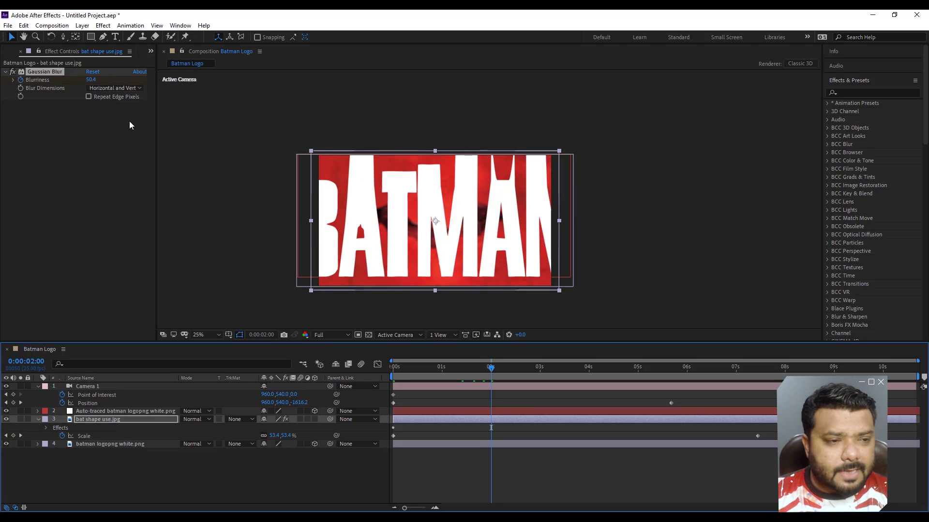
pyautogui.click(90, 80)
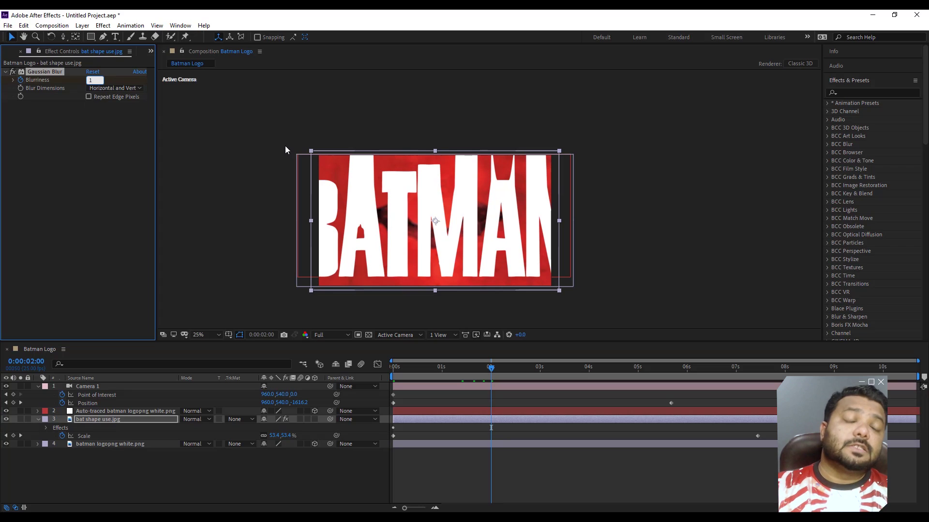
pyautogui.write('0')
pyautogui.moveTo(428, 377); pyautogui.dragTo(303, 372)
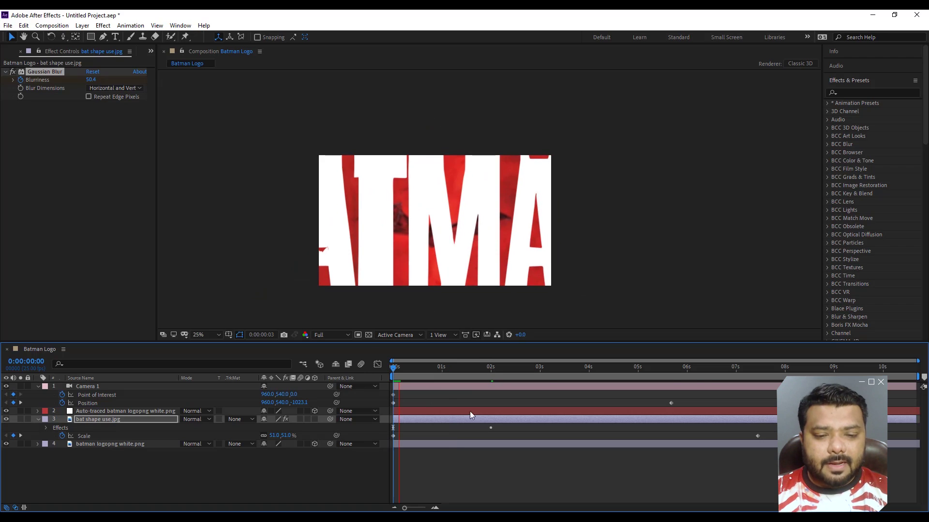
pyautogui.moveTo(432, 370); pyautogui.dragTo(710, 370)
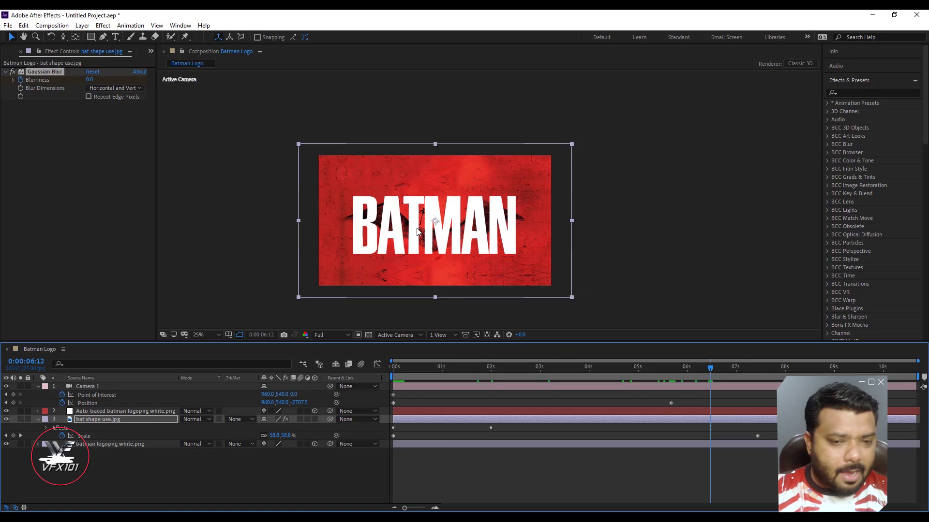
# Step: Alpha-matte the bat image to the BATMAN logo layer, then start a new text layer
pyautogui.click(38, 386)
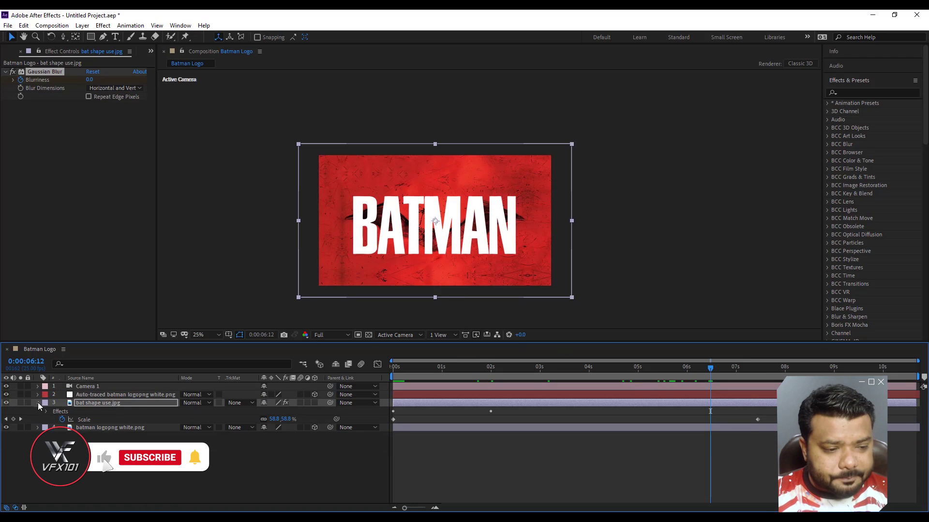
pyautogui.click(120, 403)
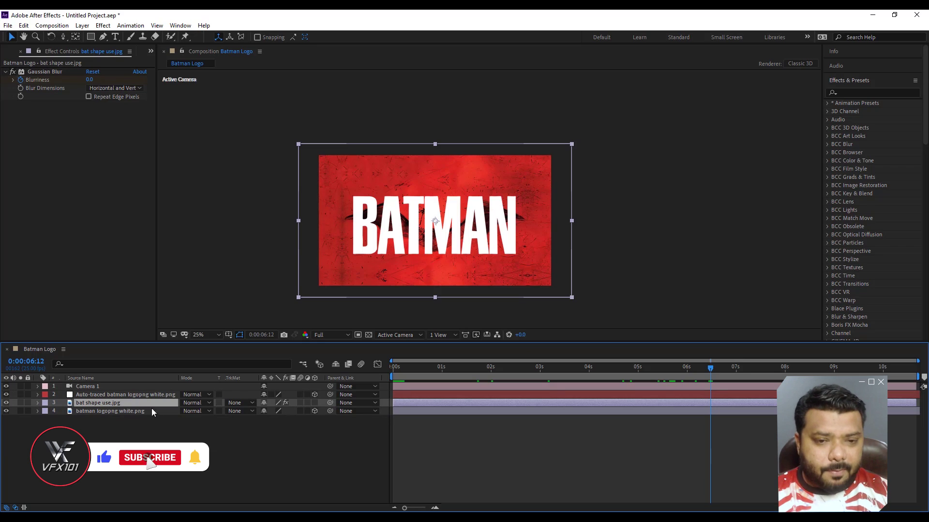
pyautogui.click(235, 404)
pyautogui.click(266, 428)
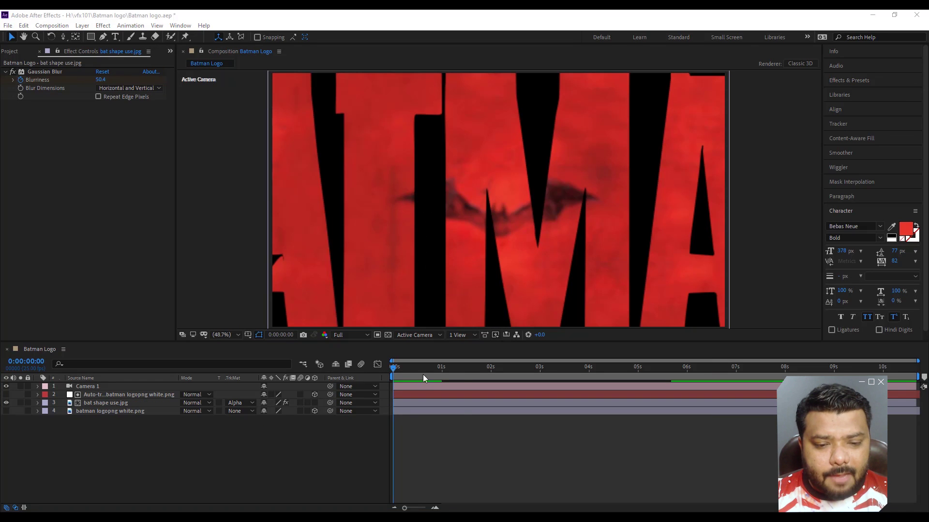
pyautogui.moveTo(578, 375); pyautogui.dragTo(714, 377)
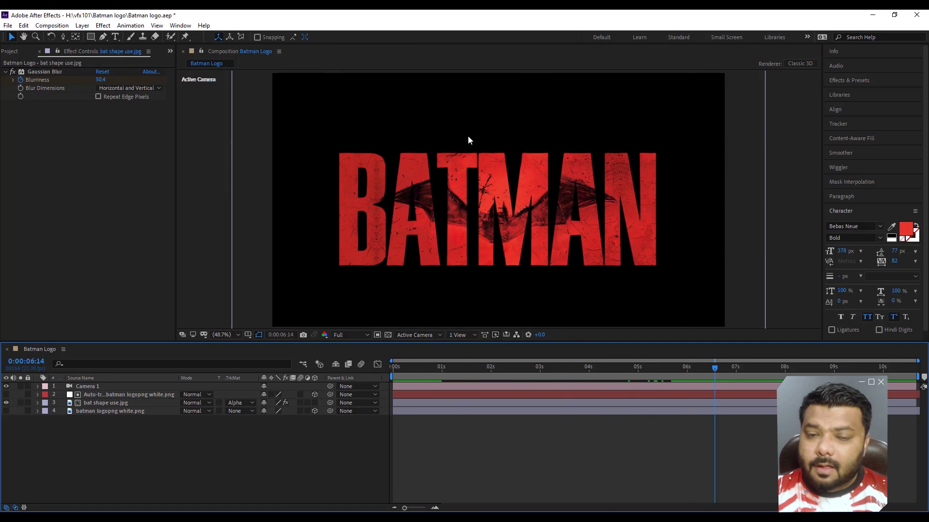
pyautogui.click(116, 36)
pyautogui.click(507, 142)
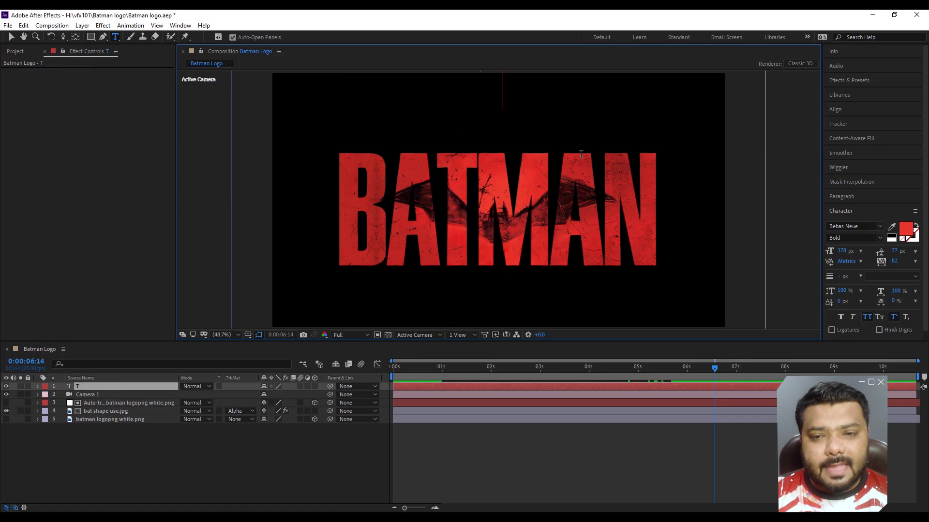
pyautogui.write('THE')
# Step: Finish the red 'THE' text and move it centred just above BATMAN
pyautogui.click(11, 36)
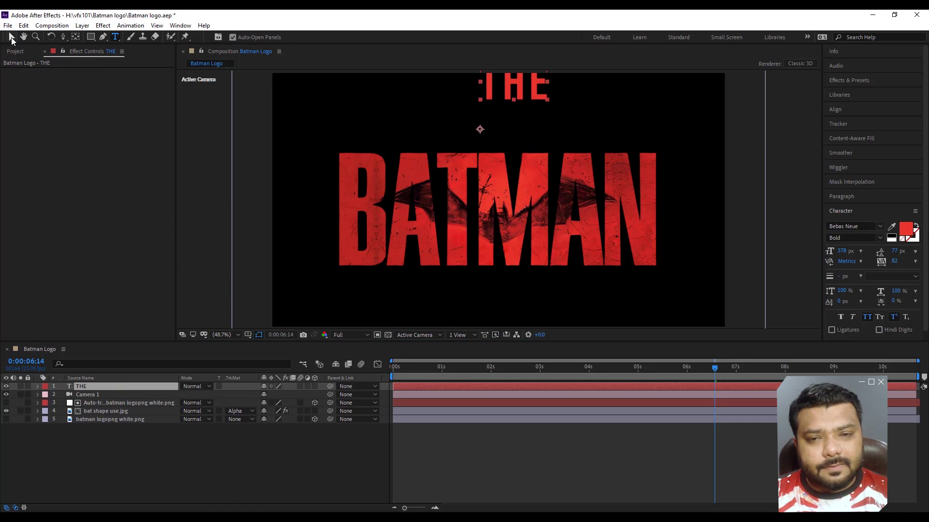
pyautogui.moveTo(500, 93); pyautogui.dragTo(512, 136)
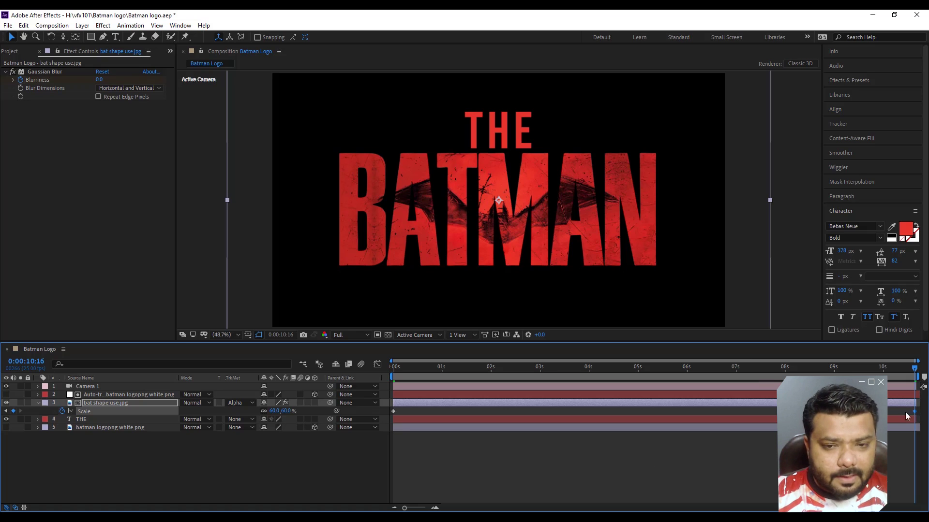
# Step: Set the bat image's final Scale keyframe to 73%, preview, and adjust its starting scale to 39%
pyautogui.moveTo(274, 412); pyautogui.dragTo(280, 411)
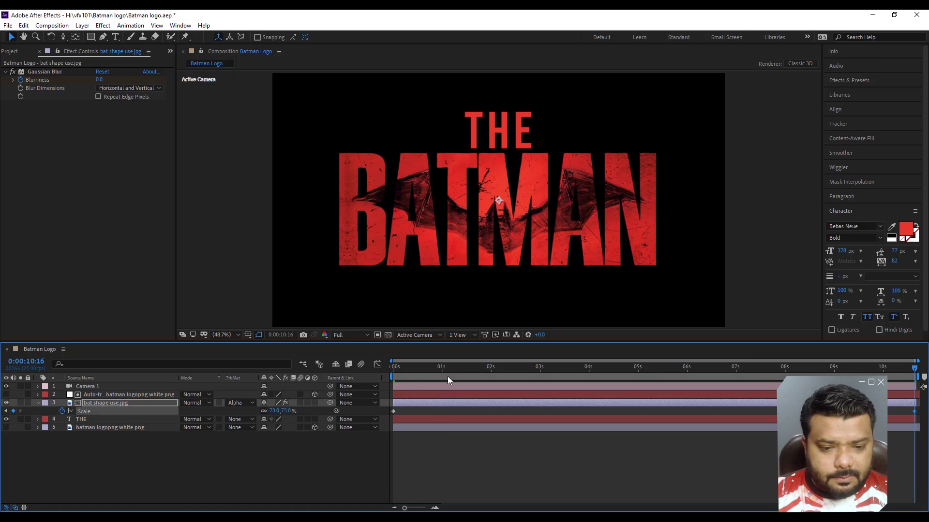
pyautogui.press('space')
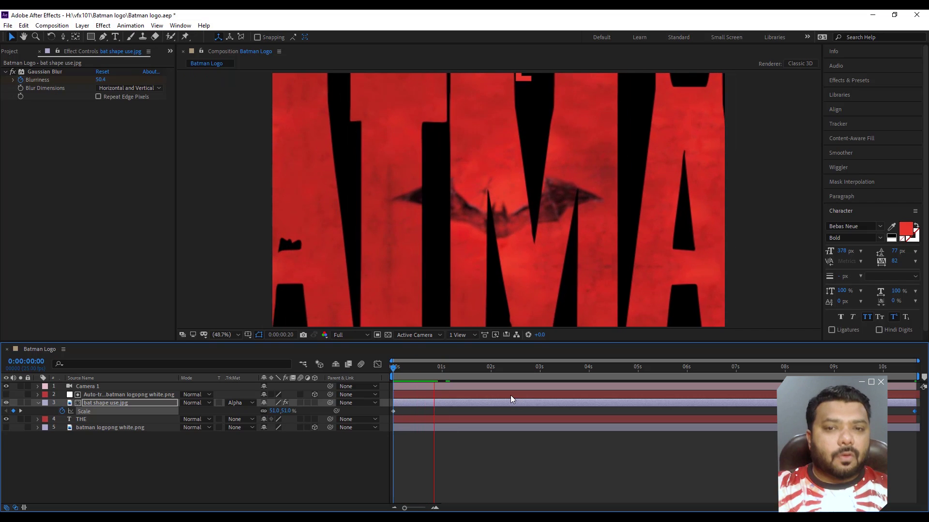
pyautogui.press('space')
pyautogui.moveTo(280, 413); pyautogui.dragTo(263, 410)
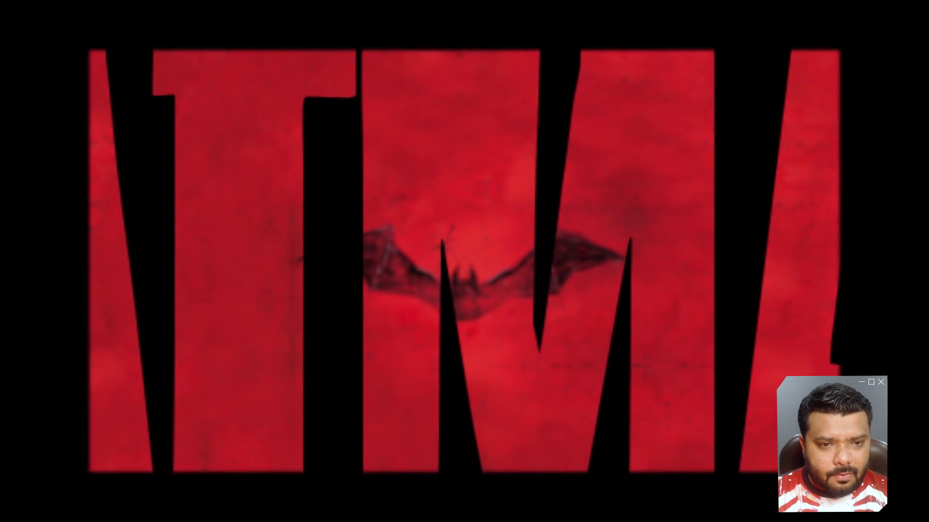